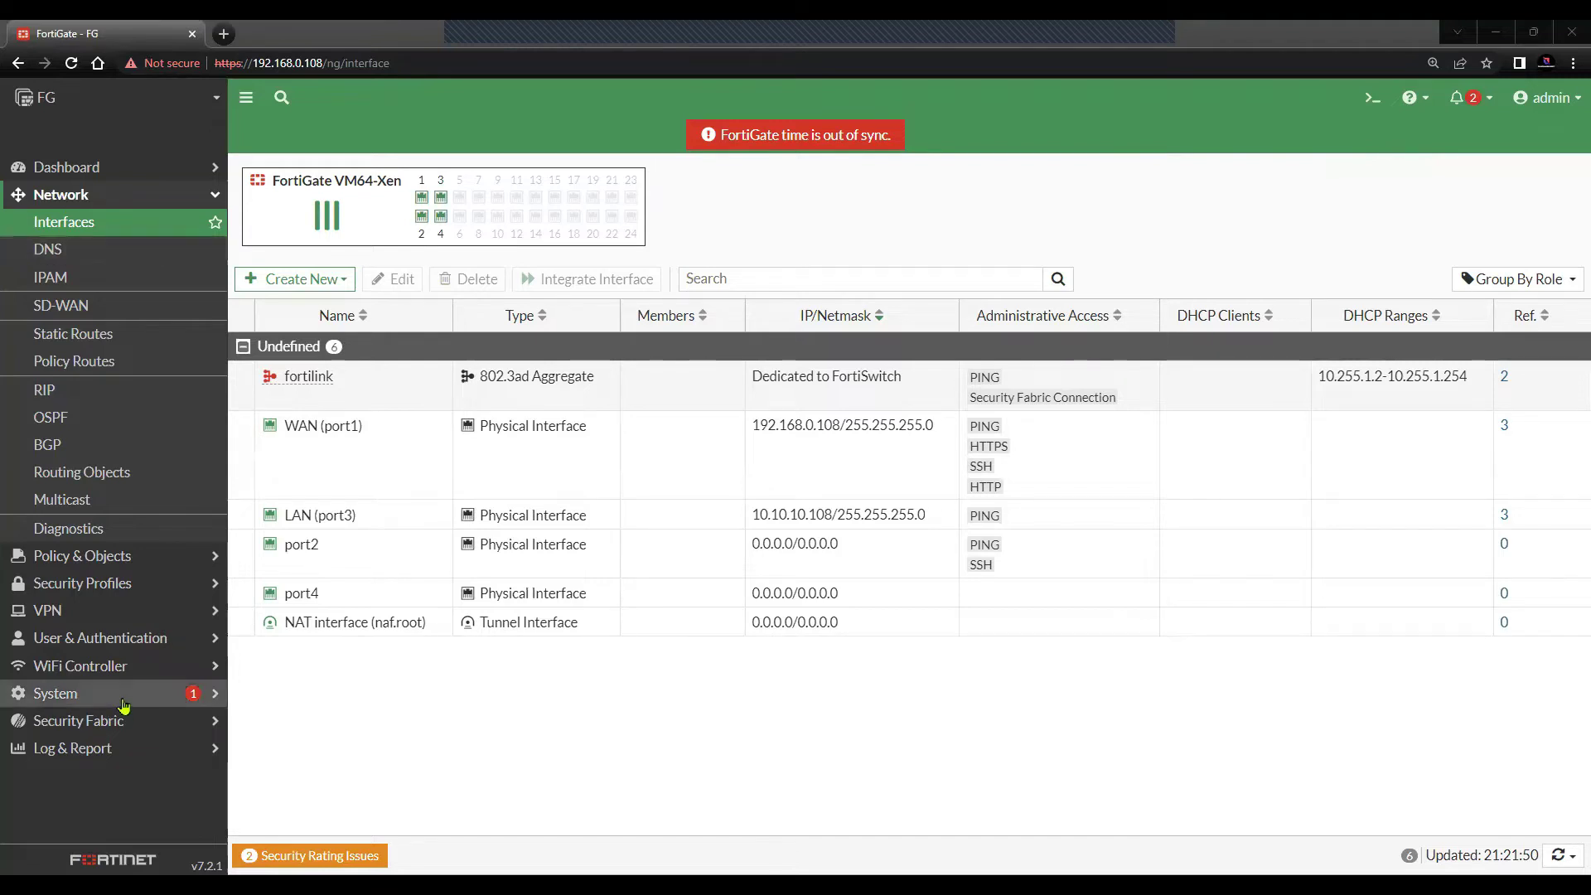
- Open the System > Certificates page listing the local and CA certificates
{"action": "left_click", "coordinate": [55, 693]}
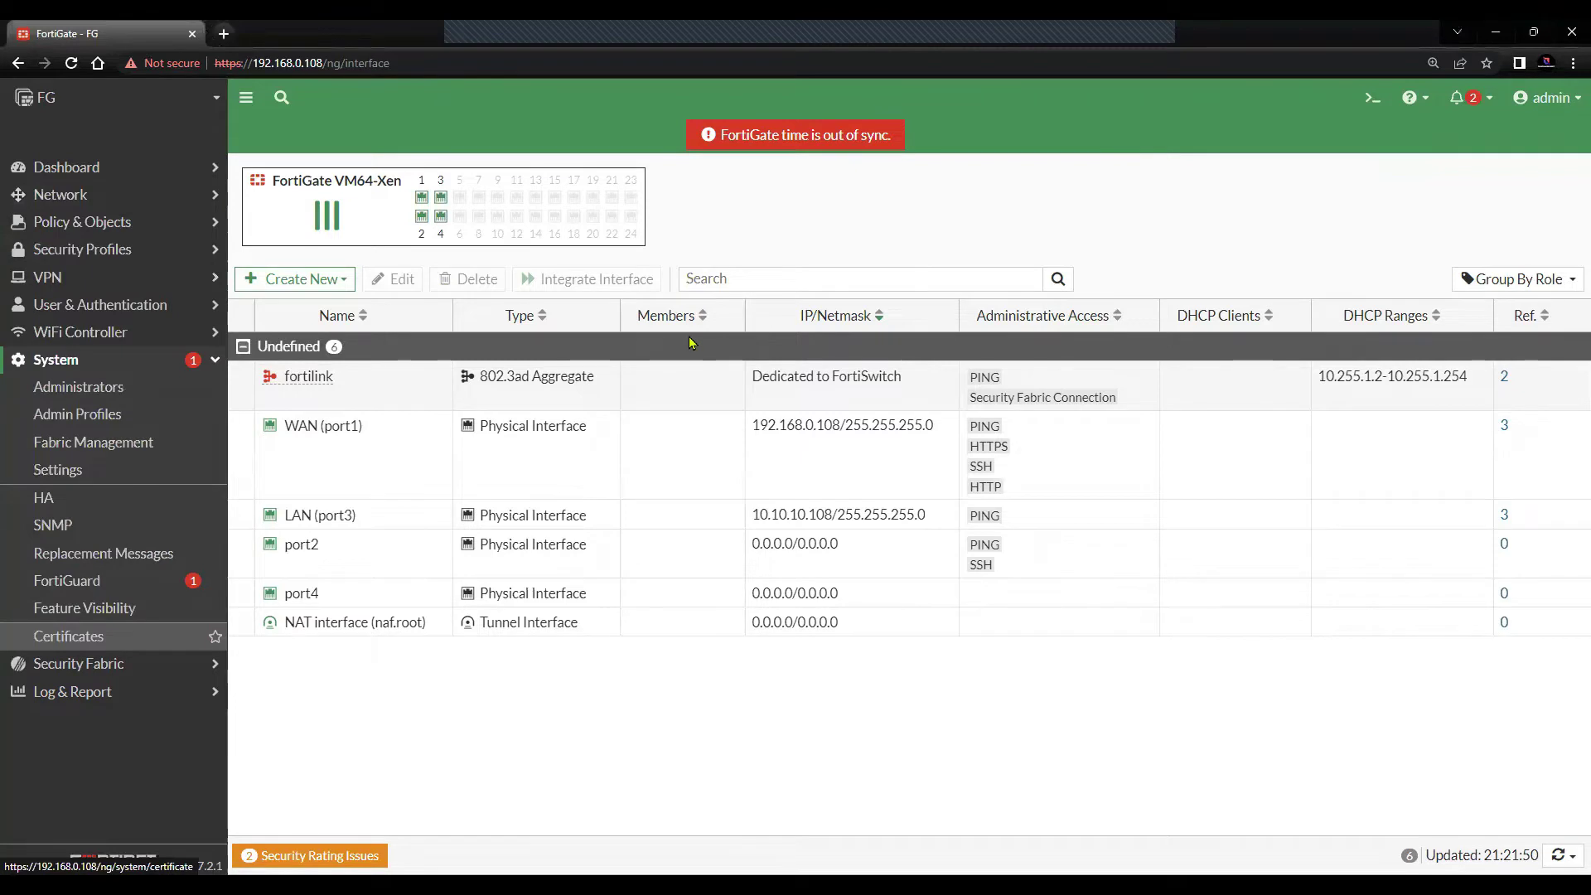
{"action": "left_click", "coordinate": [68, 636]}
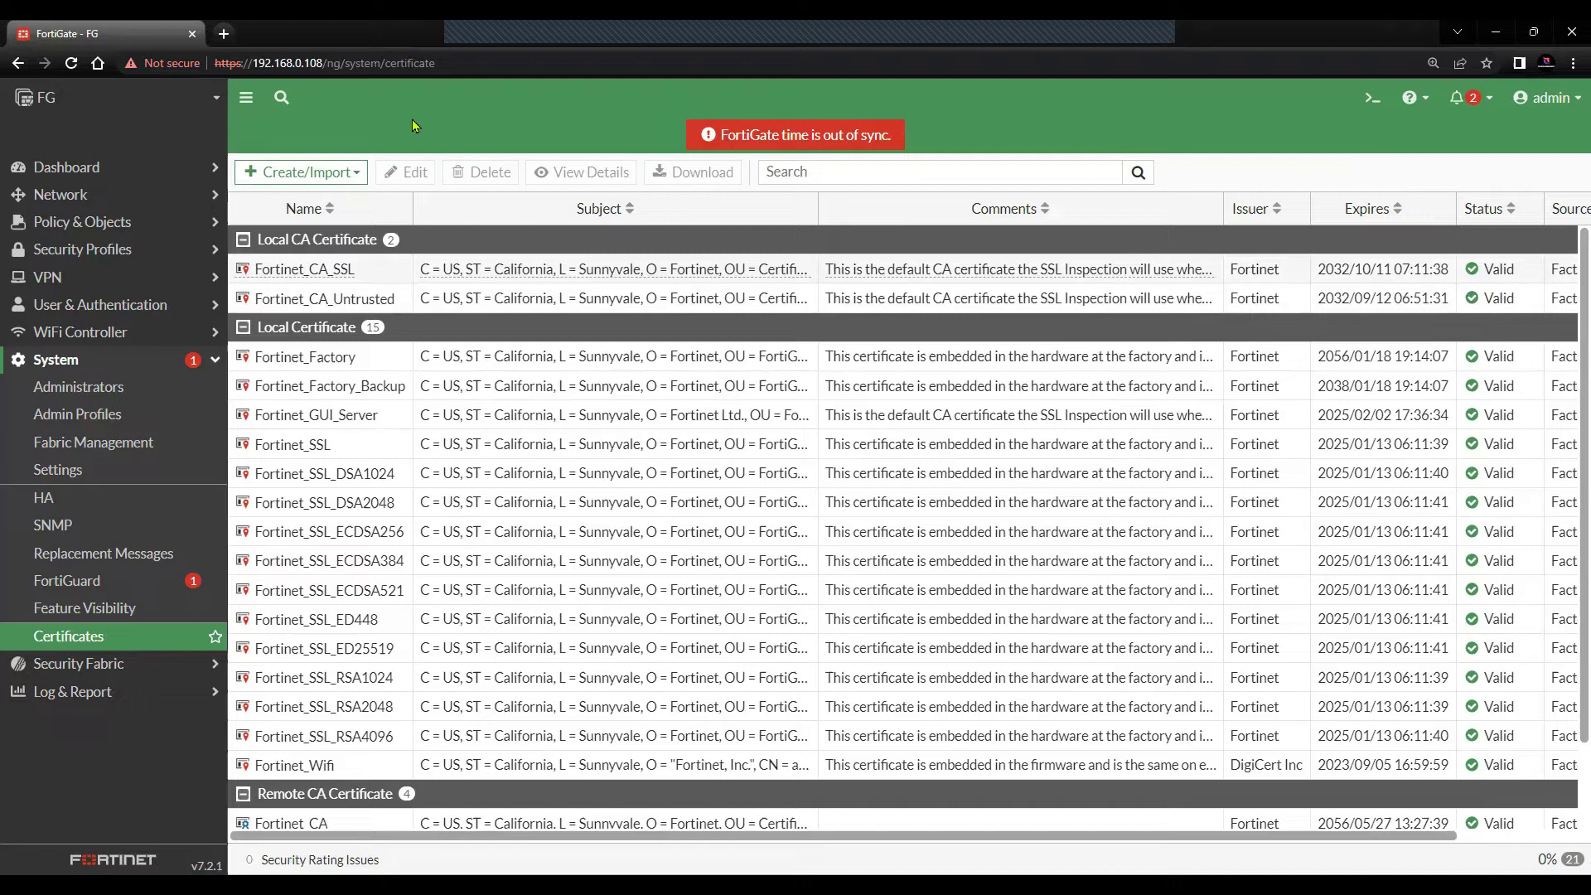
- Start a new certificate signing request named Forti_CSR with host IP 192.168.0.108
{"action": "left_click", "coordinate": [315, 220]}
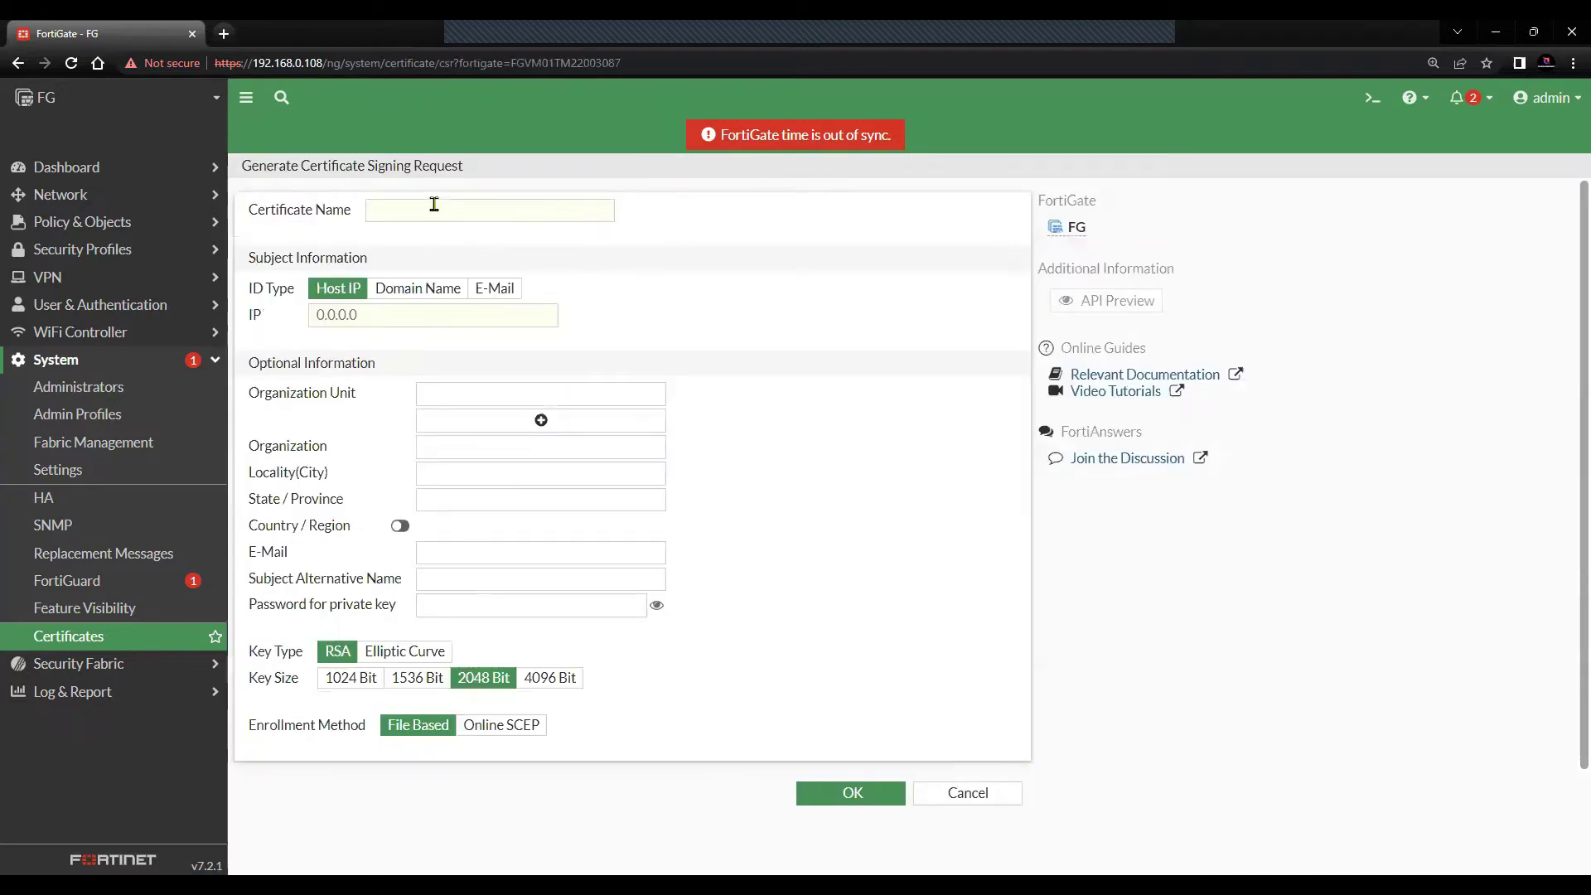
{"action": "left_click", "coordinate": [452, 212]}
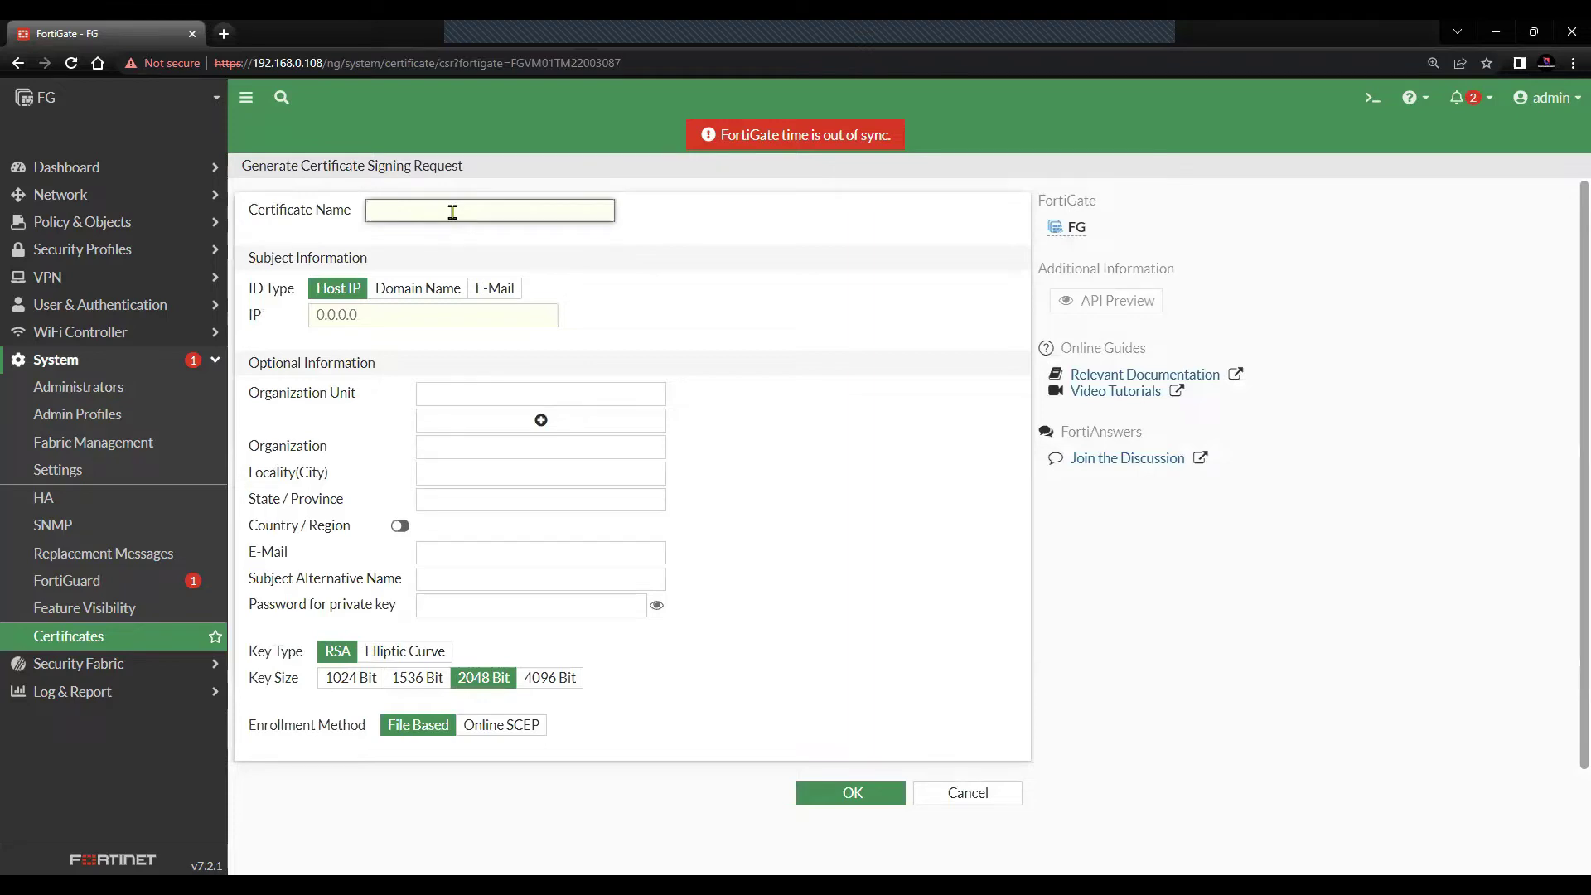
{"action": "type", "text": "Forti_CSR"}
{"action": "left_click", "coordinate": [365, 320]}
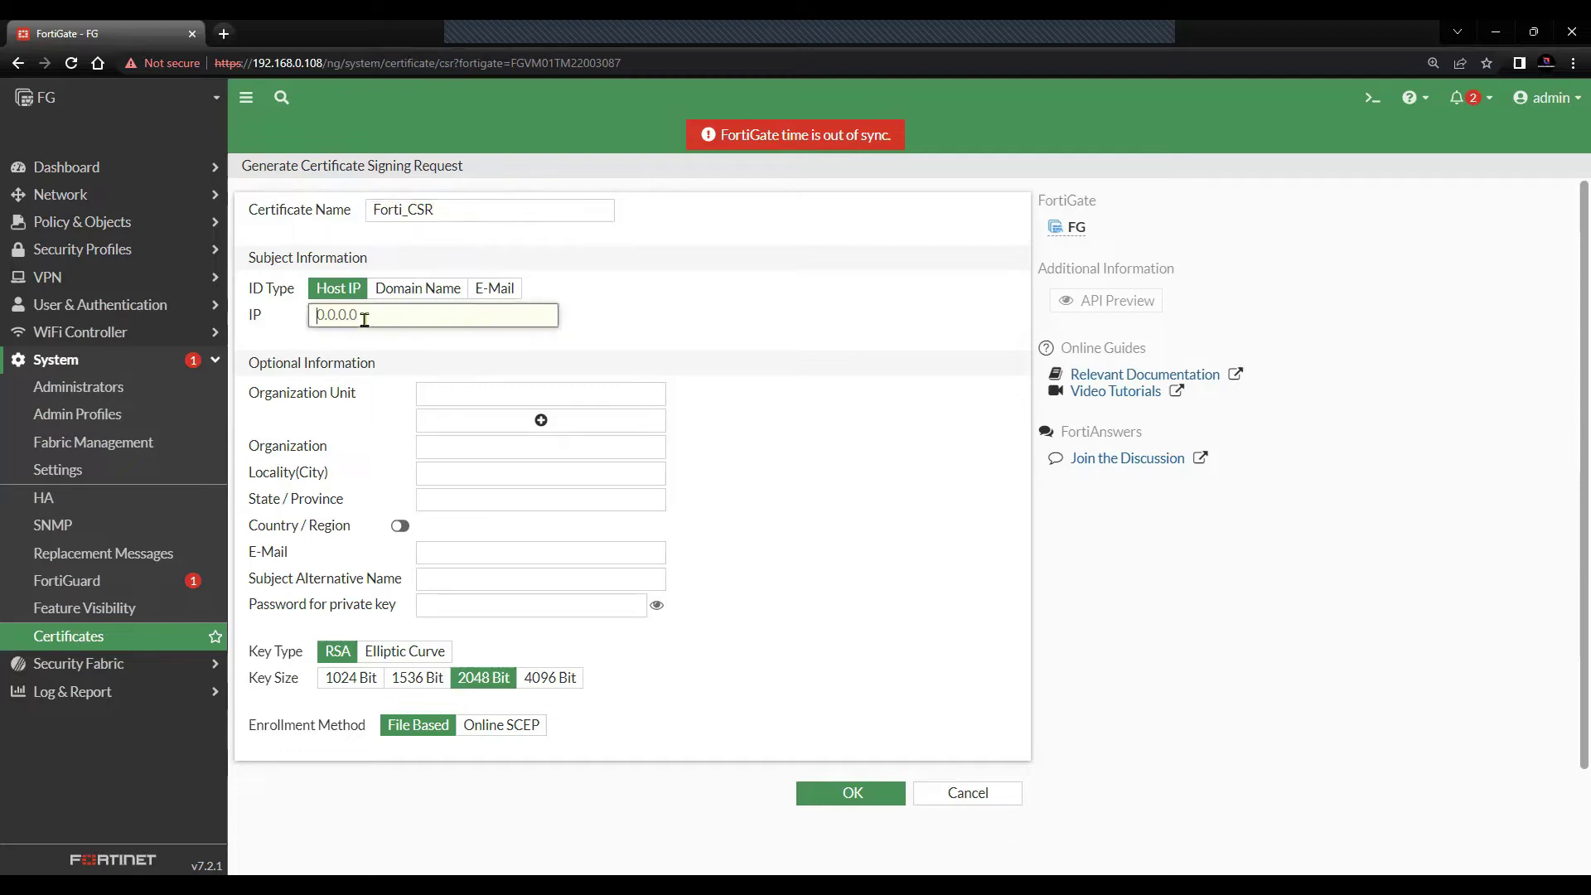
{"action": "type", "text": "192.1"}
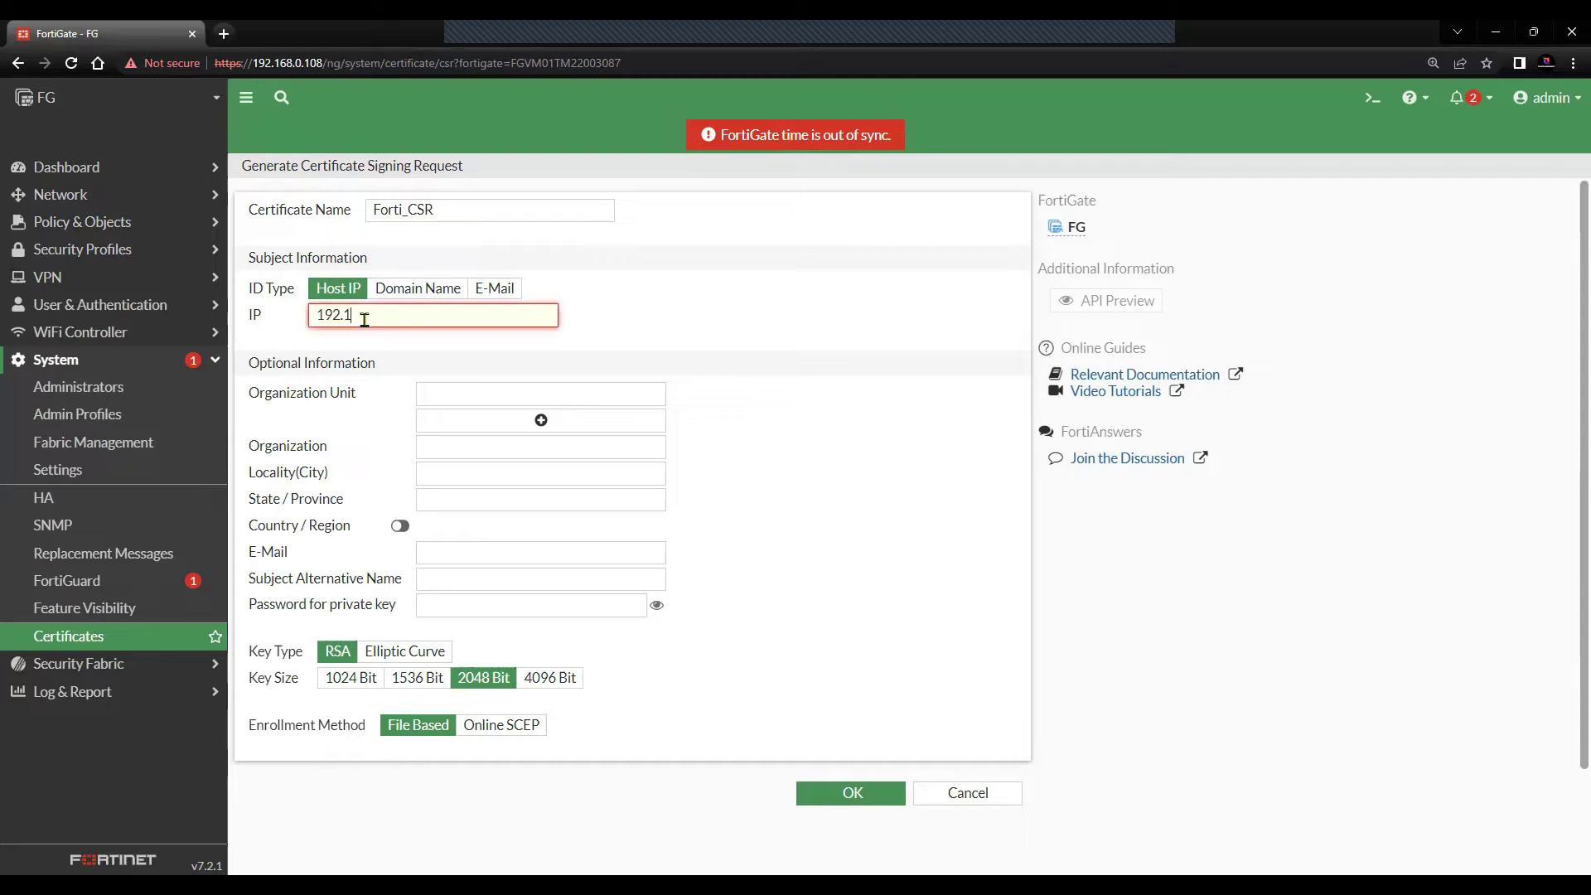
{"action": "type", "text": "68.0.108"}
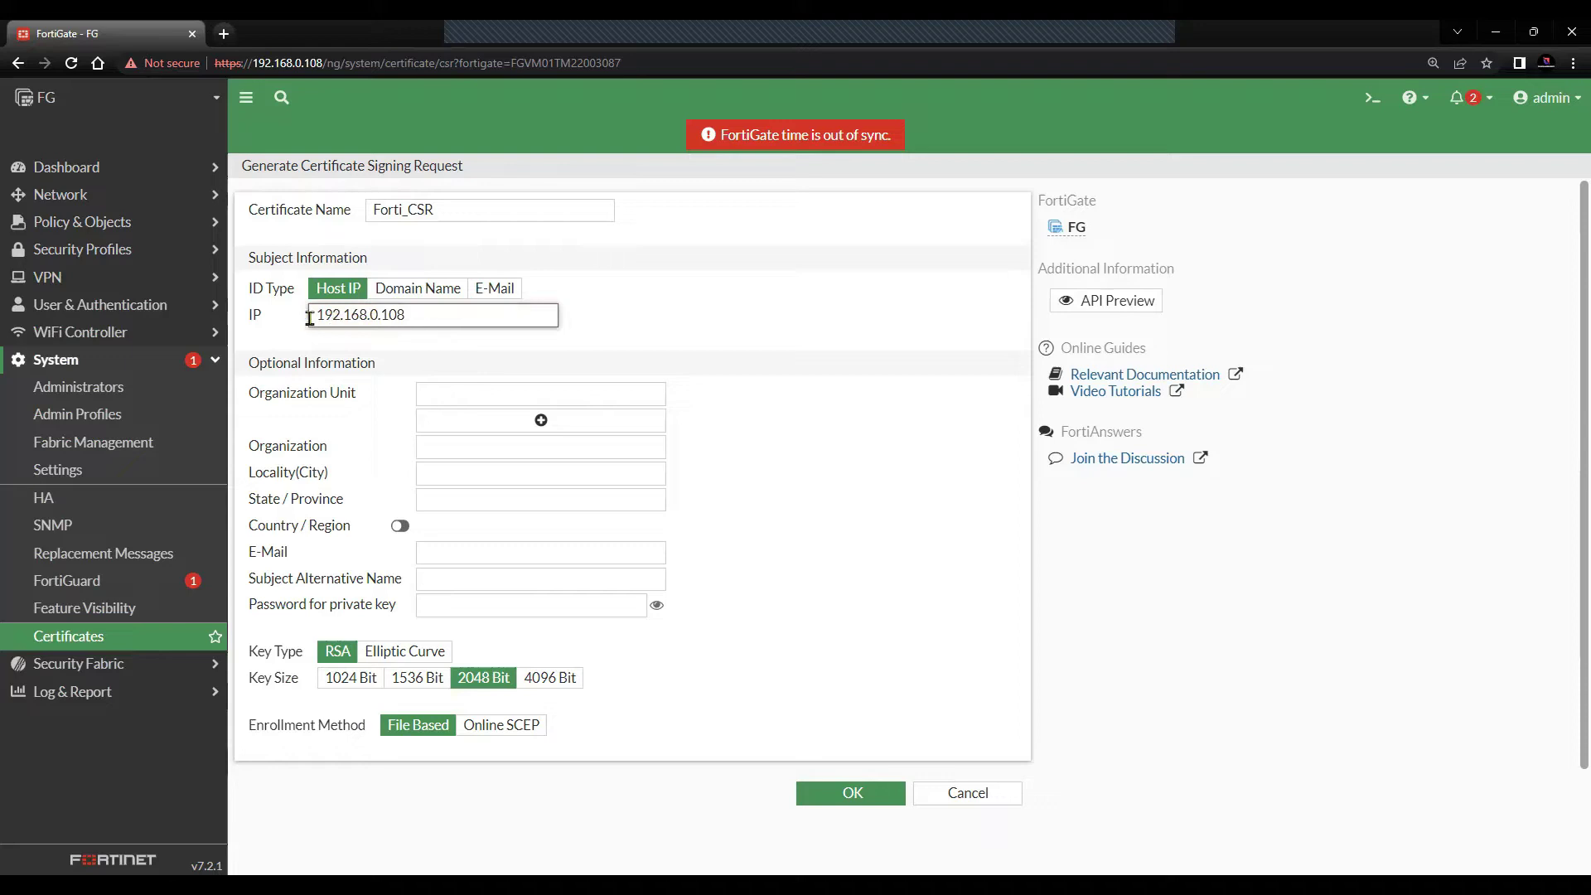
{"action": "key", "text": "ctrl+a"}
{"action": "left_click", "coordinate": [755, 334]}
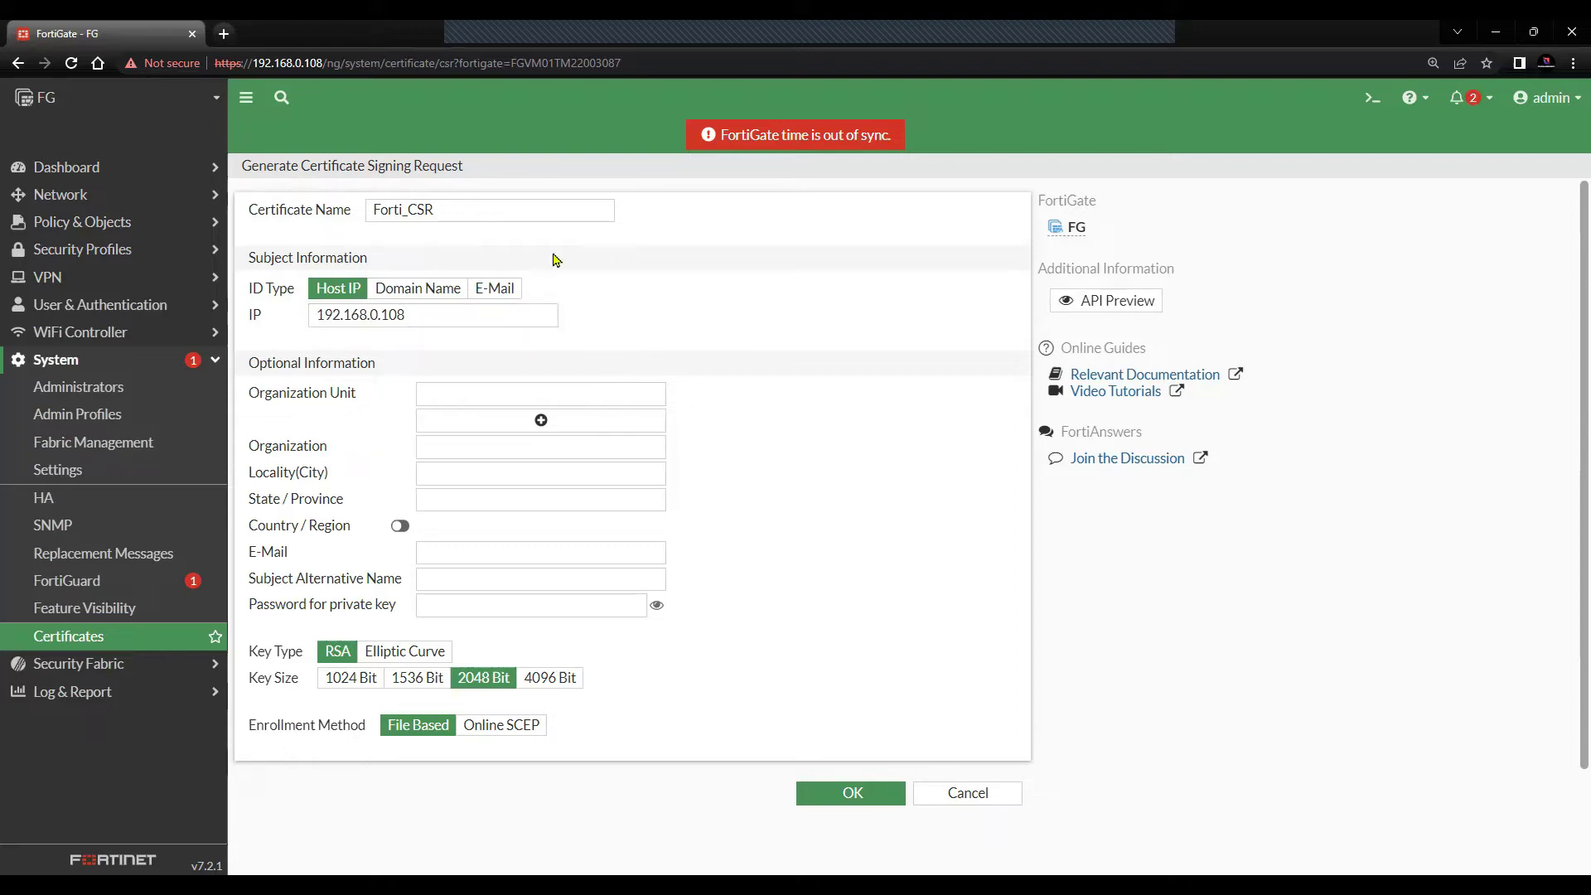
{"action": "double_click", "coordinate": [366, 311]}
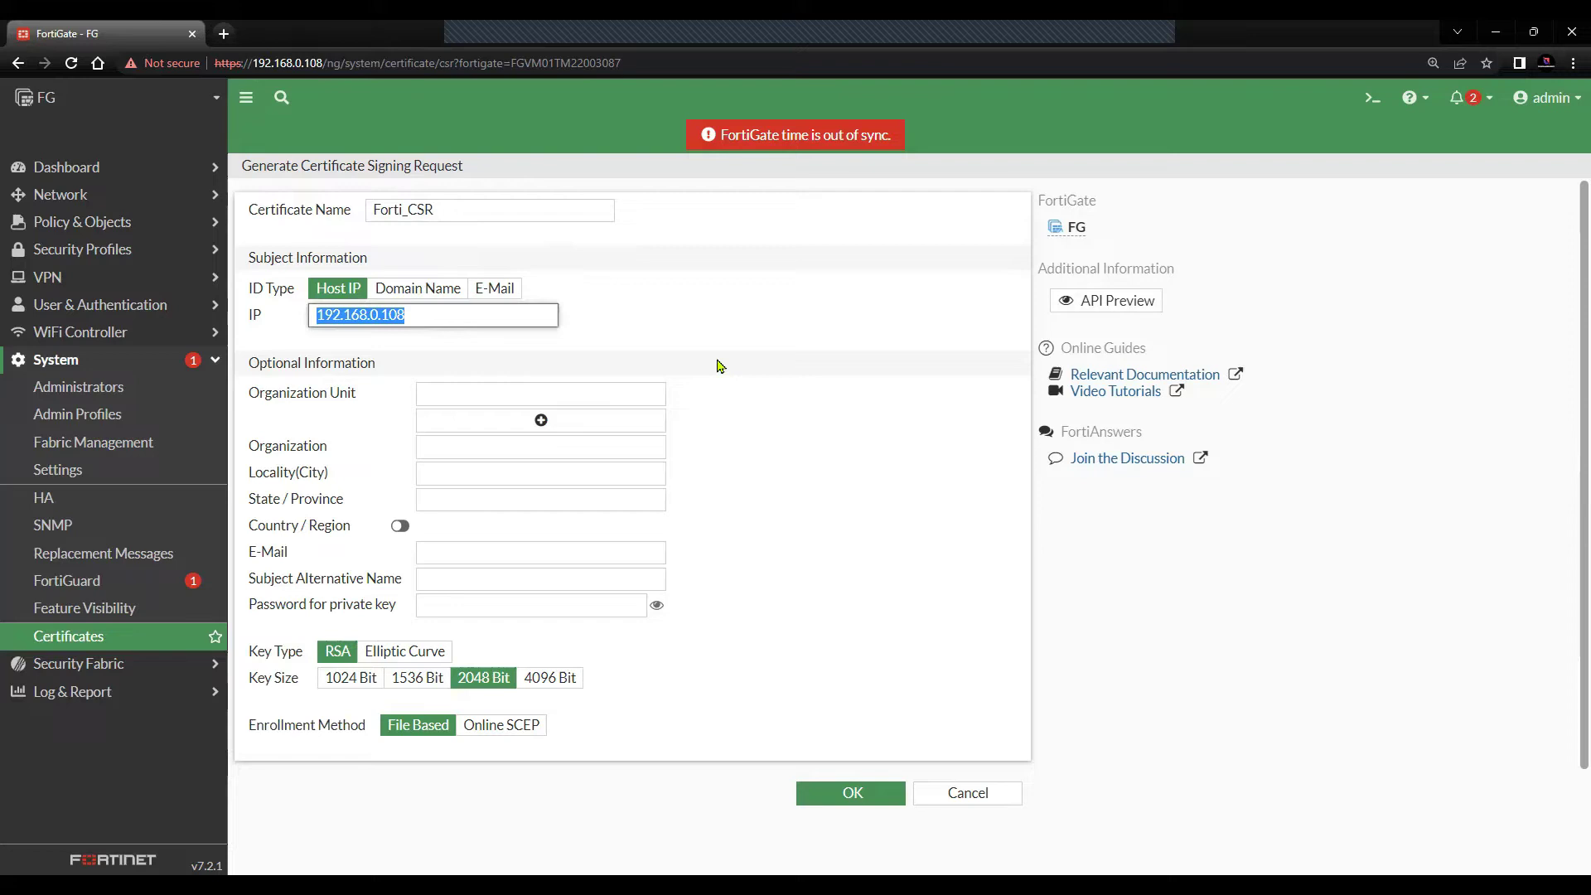
- Enter organization unit IT, organization TTS, locality LA and state AU
{"action": "left_click", "coordinate": [546, 396]}
{"action": "type", "text": "IT"}
{"action": "left_click", "coordinate": [469, 449]}
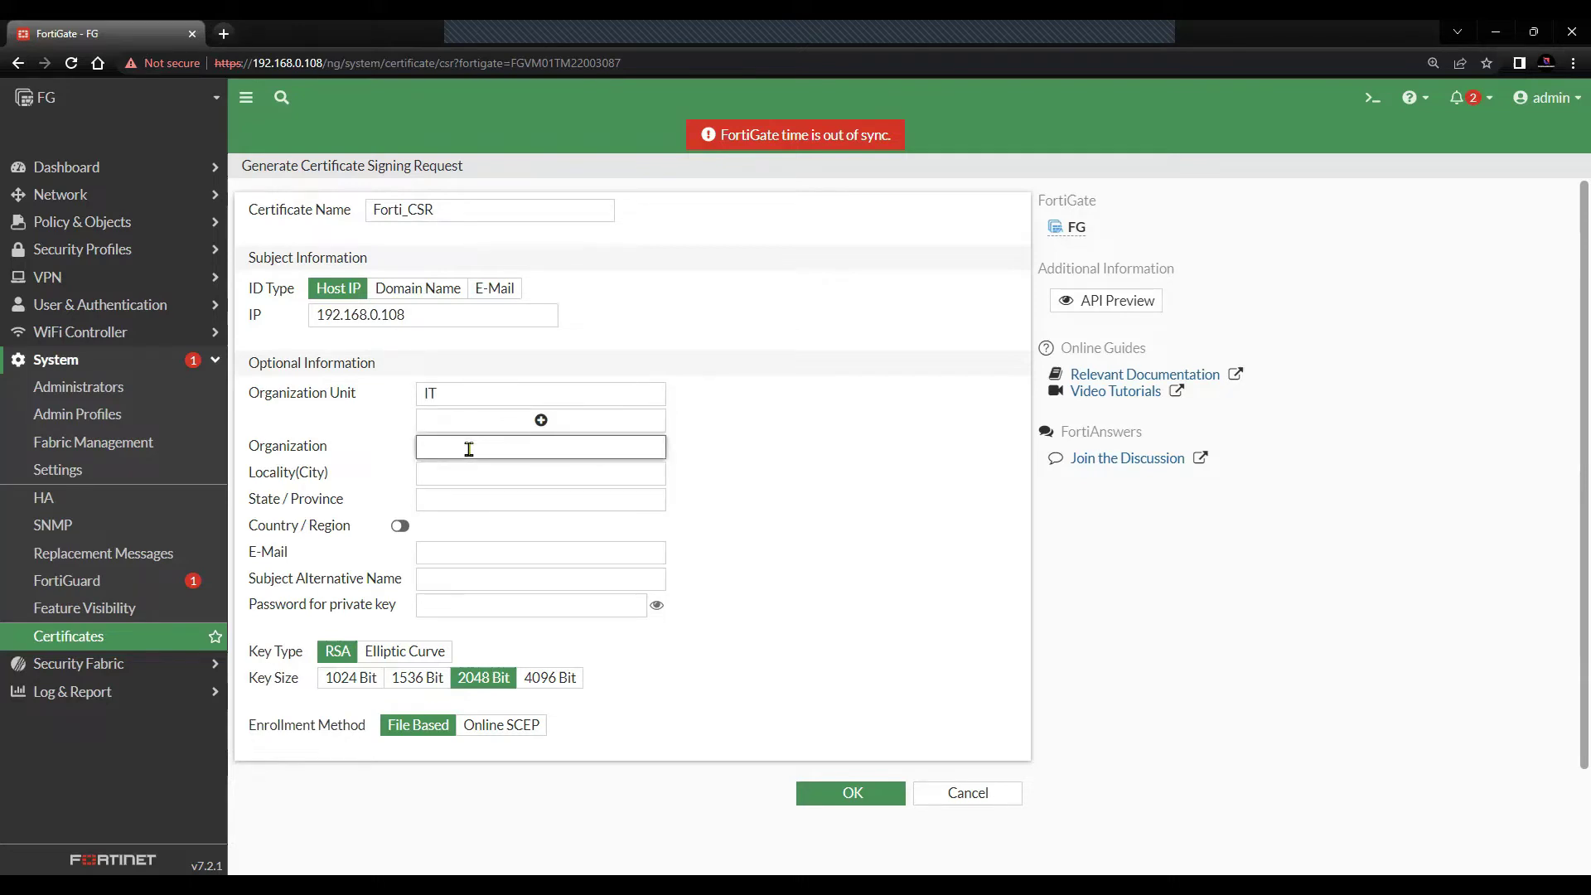
{"action": "type", "text": "TTS"}
{"action": "left_click", "coordinate": [468, 474]}
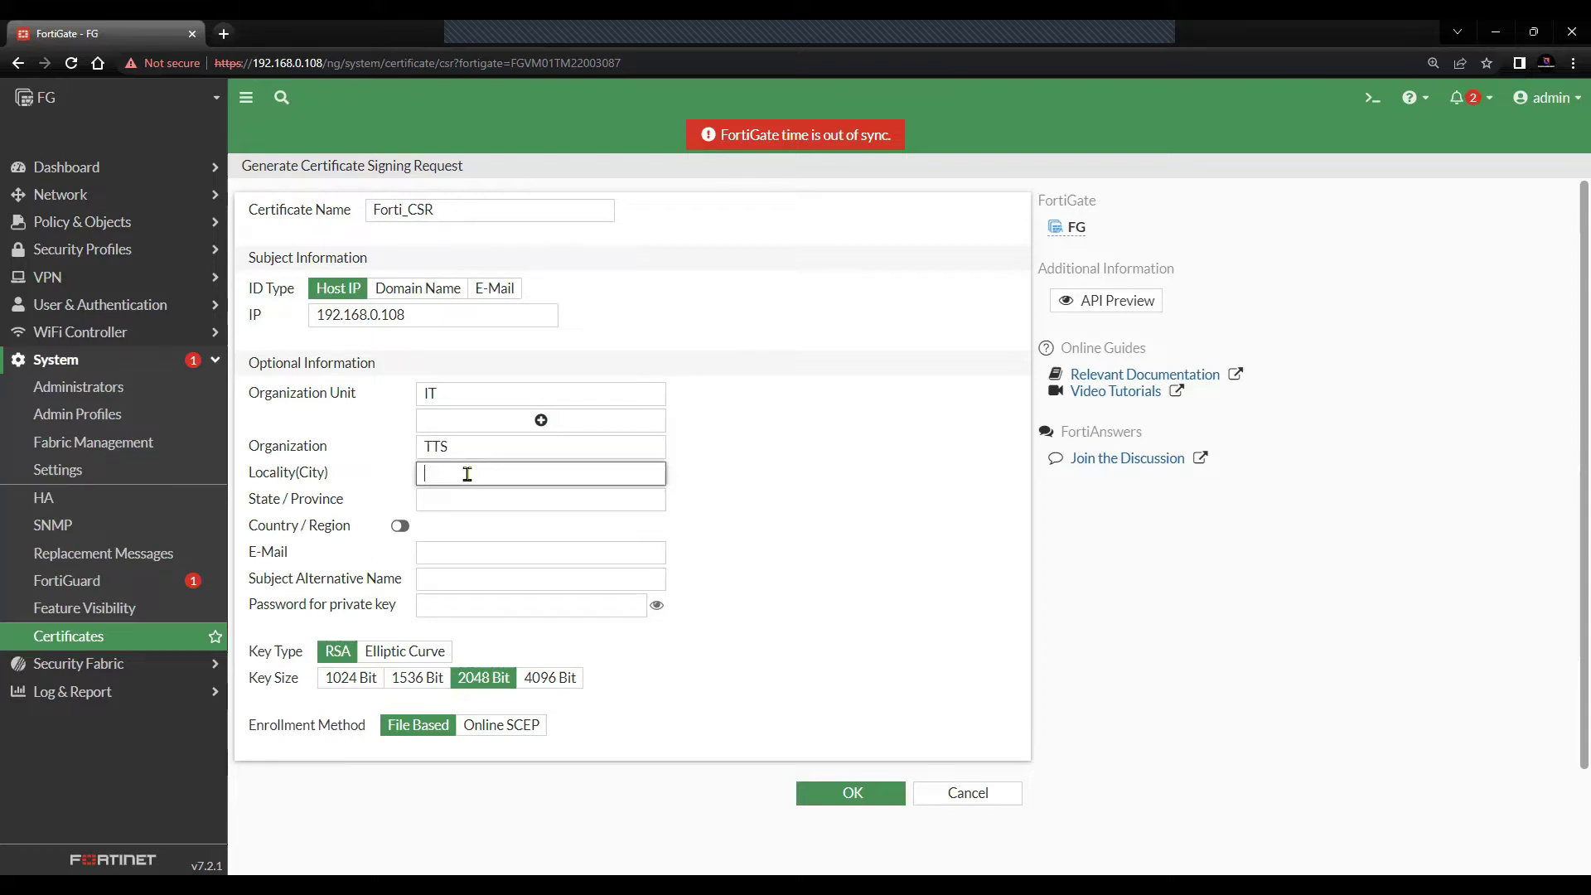
{"action": "type", "text": "LA"}
{"action": "left_click", "coordinate": [480, 508]}
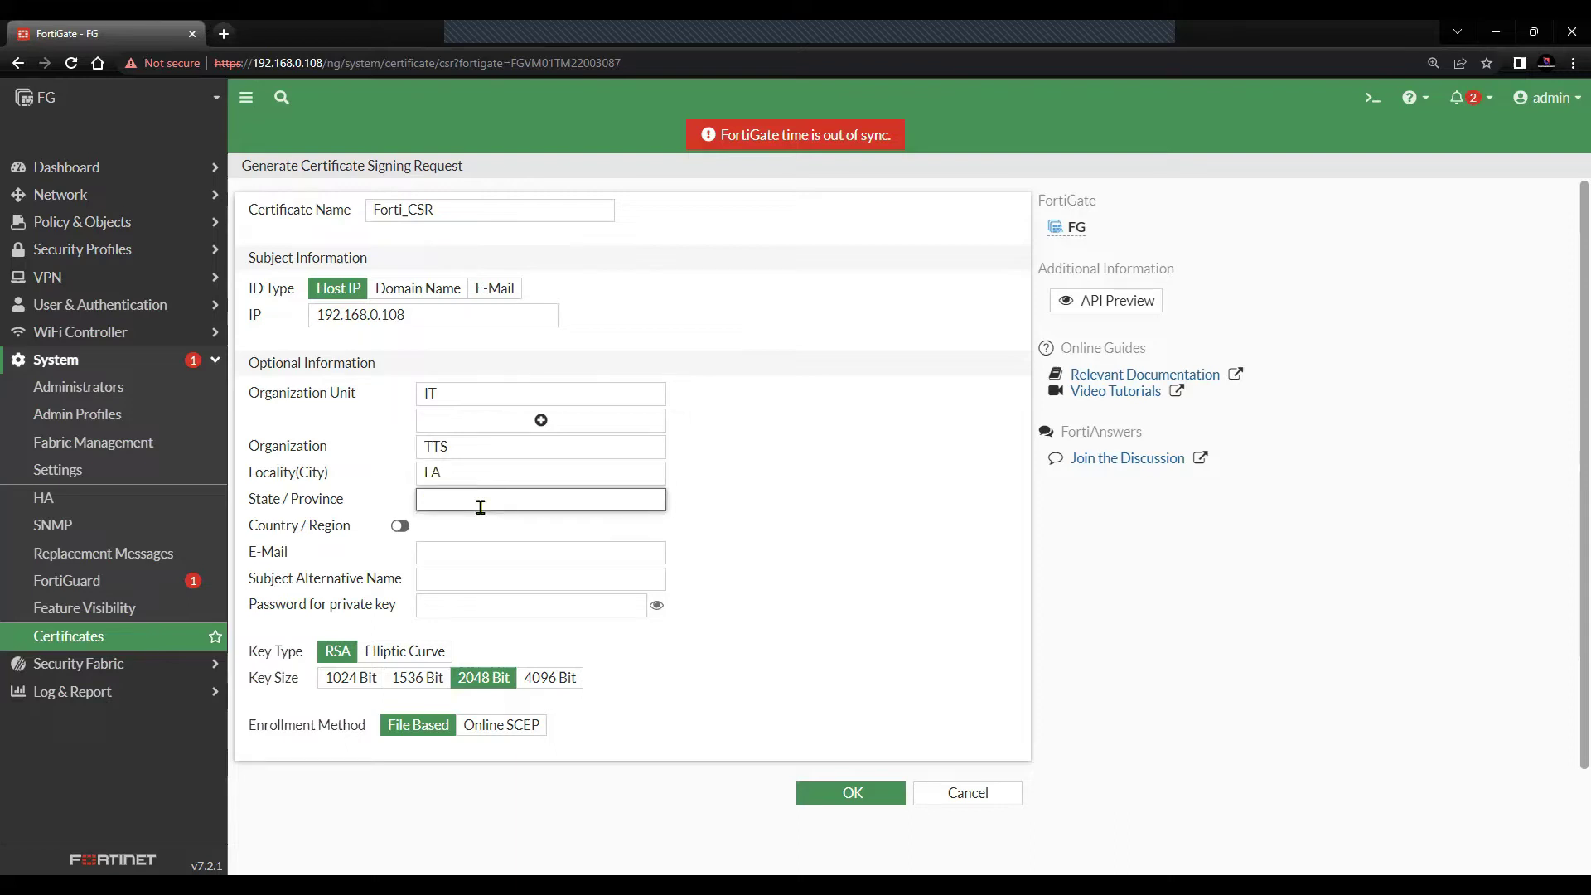
{"action": "type", "text": "AU"}
- Fill in the contact e-mail and the subject alternative name e-mail address
{"action": "left_click", "coordinate": [459, 563]}
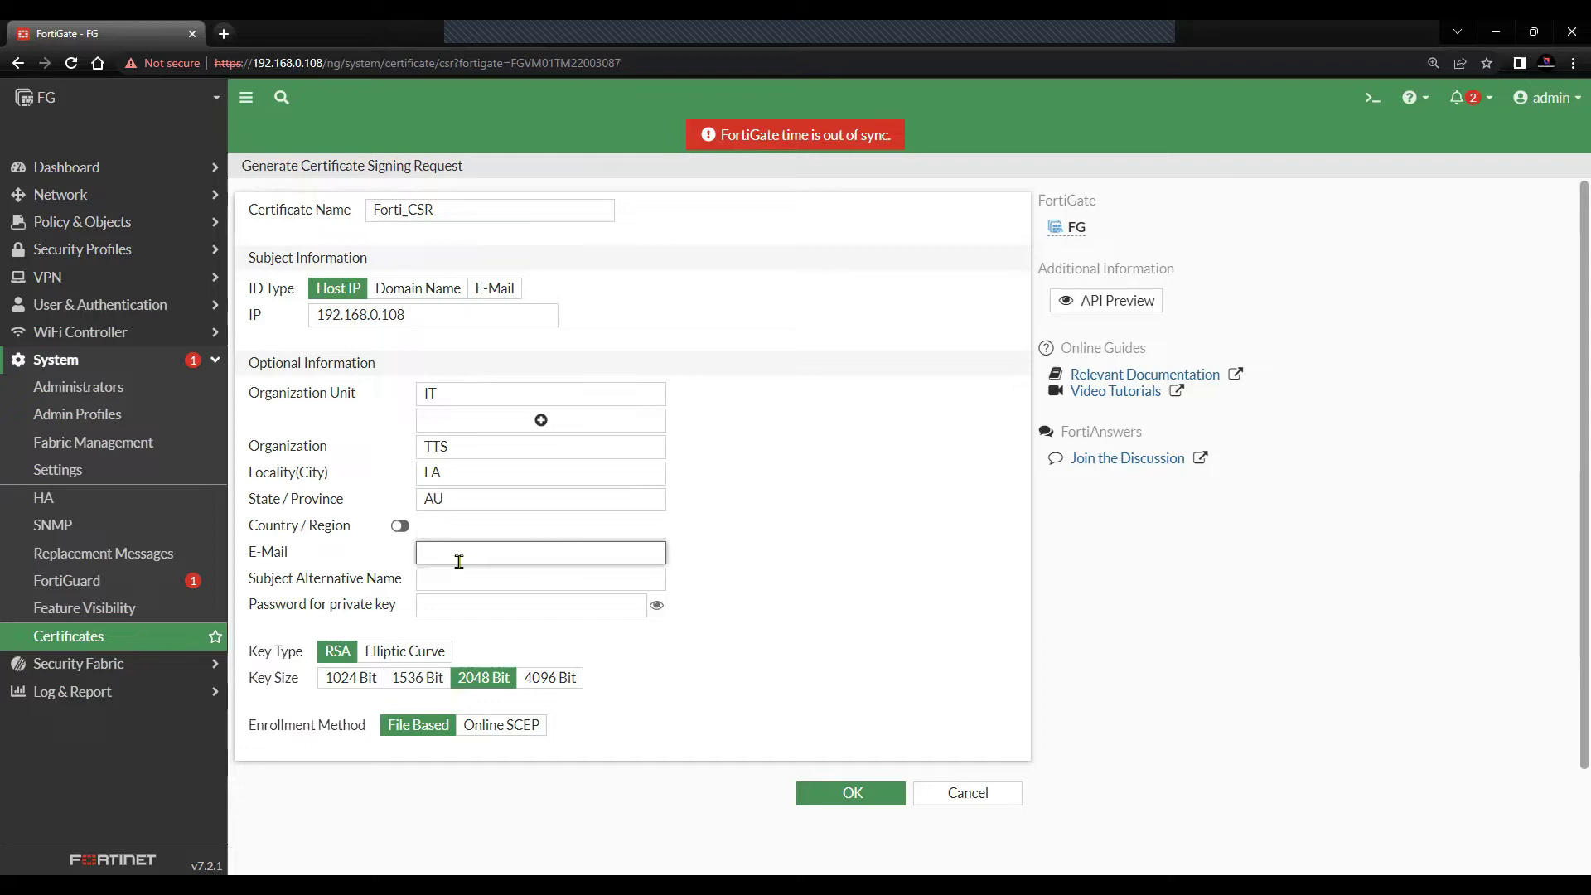
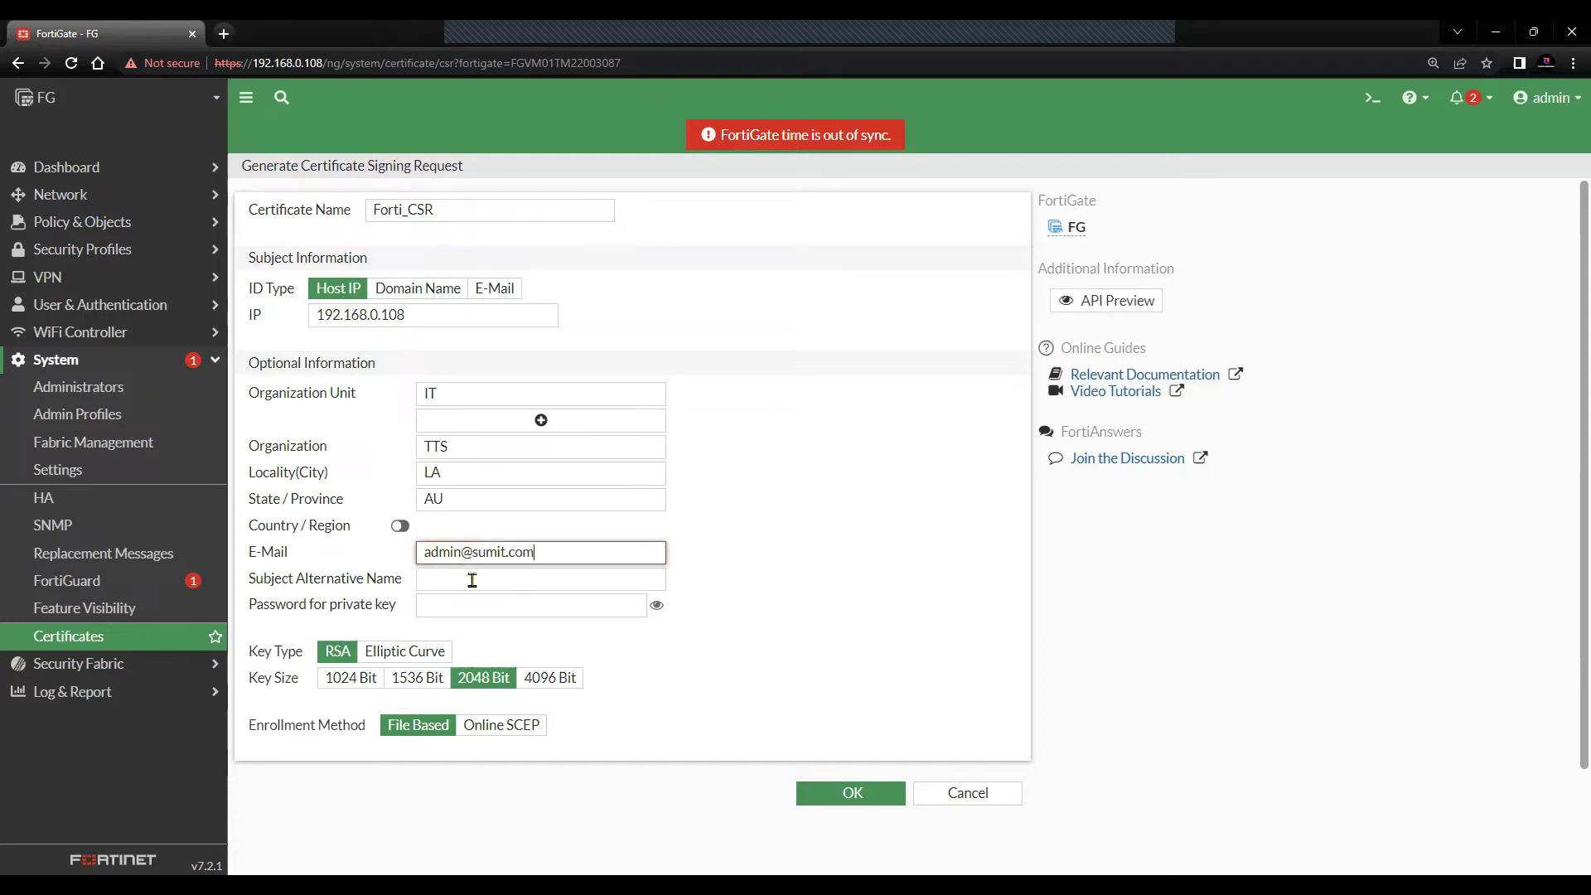
{"action": "left_click", "coordinate": [472, 581]}
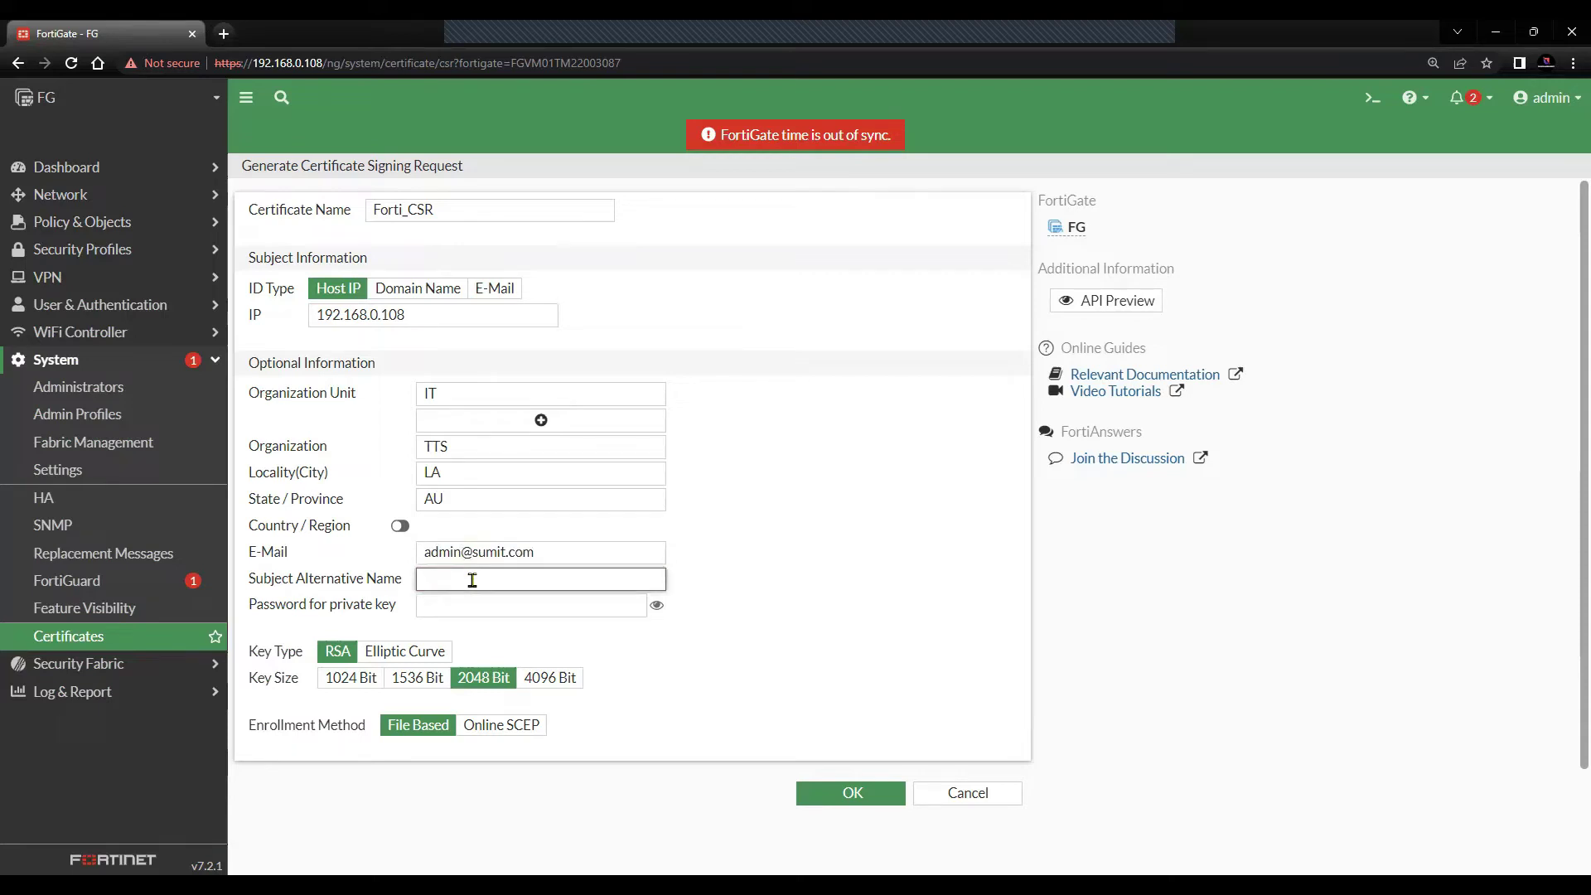
- Set the private key password and keep the RSA 2048 Bit key settings
{"action": "left_click", "coordinate": [484, 608]}
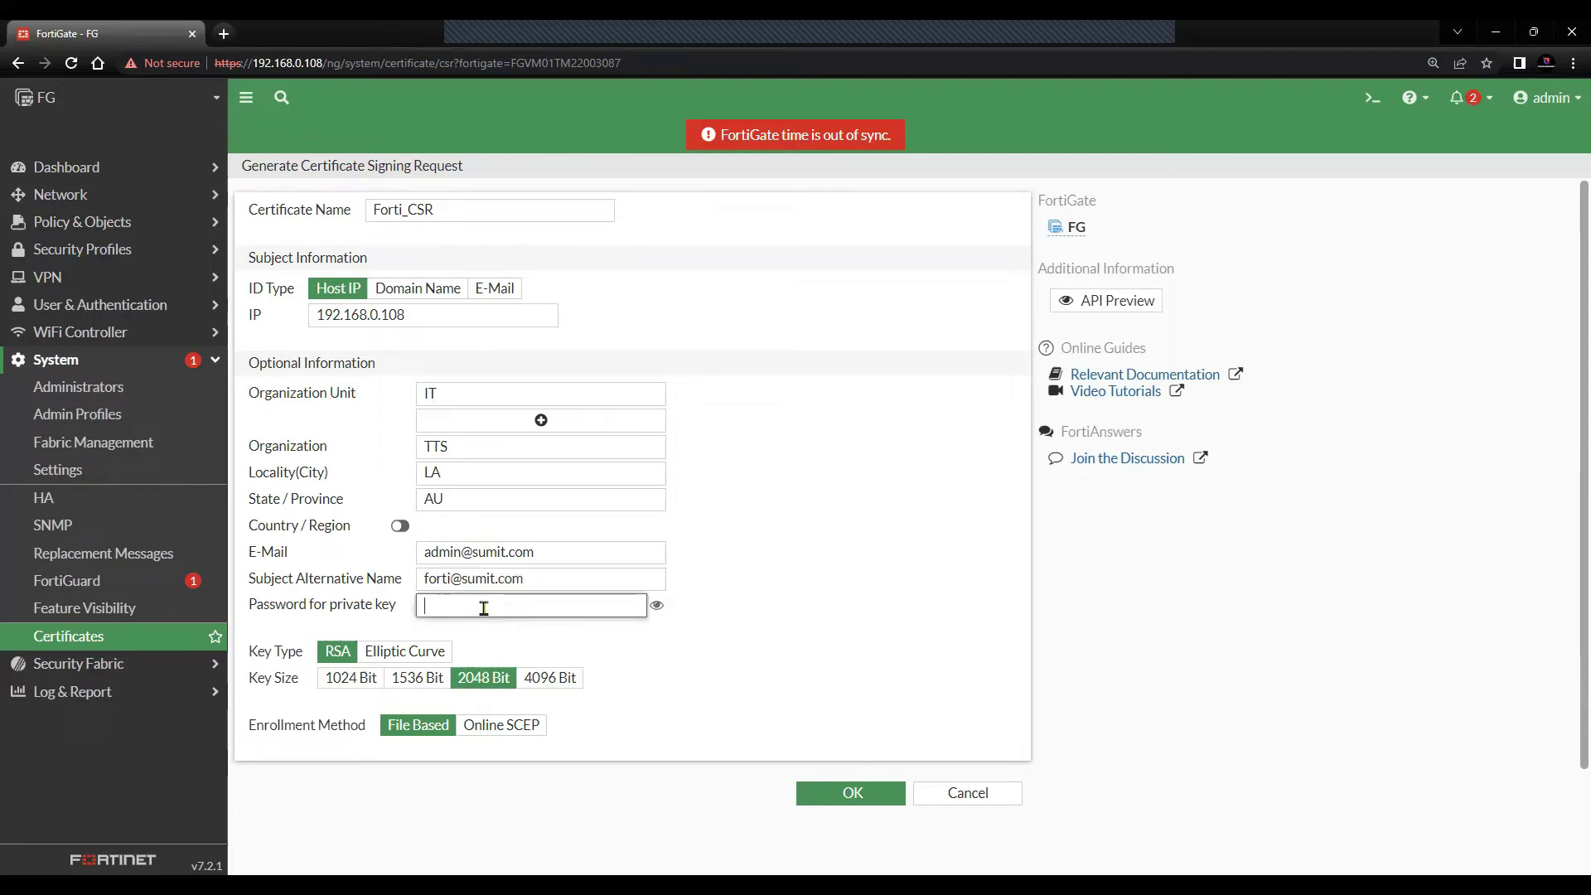
{"action": "type", "text": "••••••••"}
{"action": "left_click", "coordinate": [658, 607]}
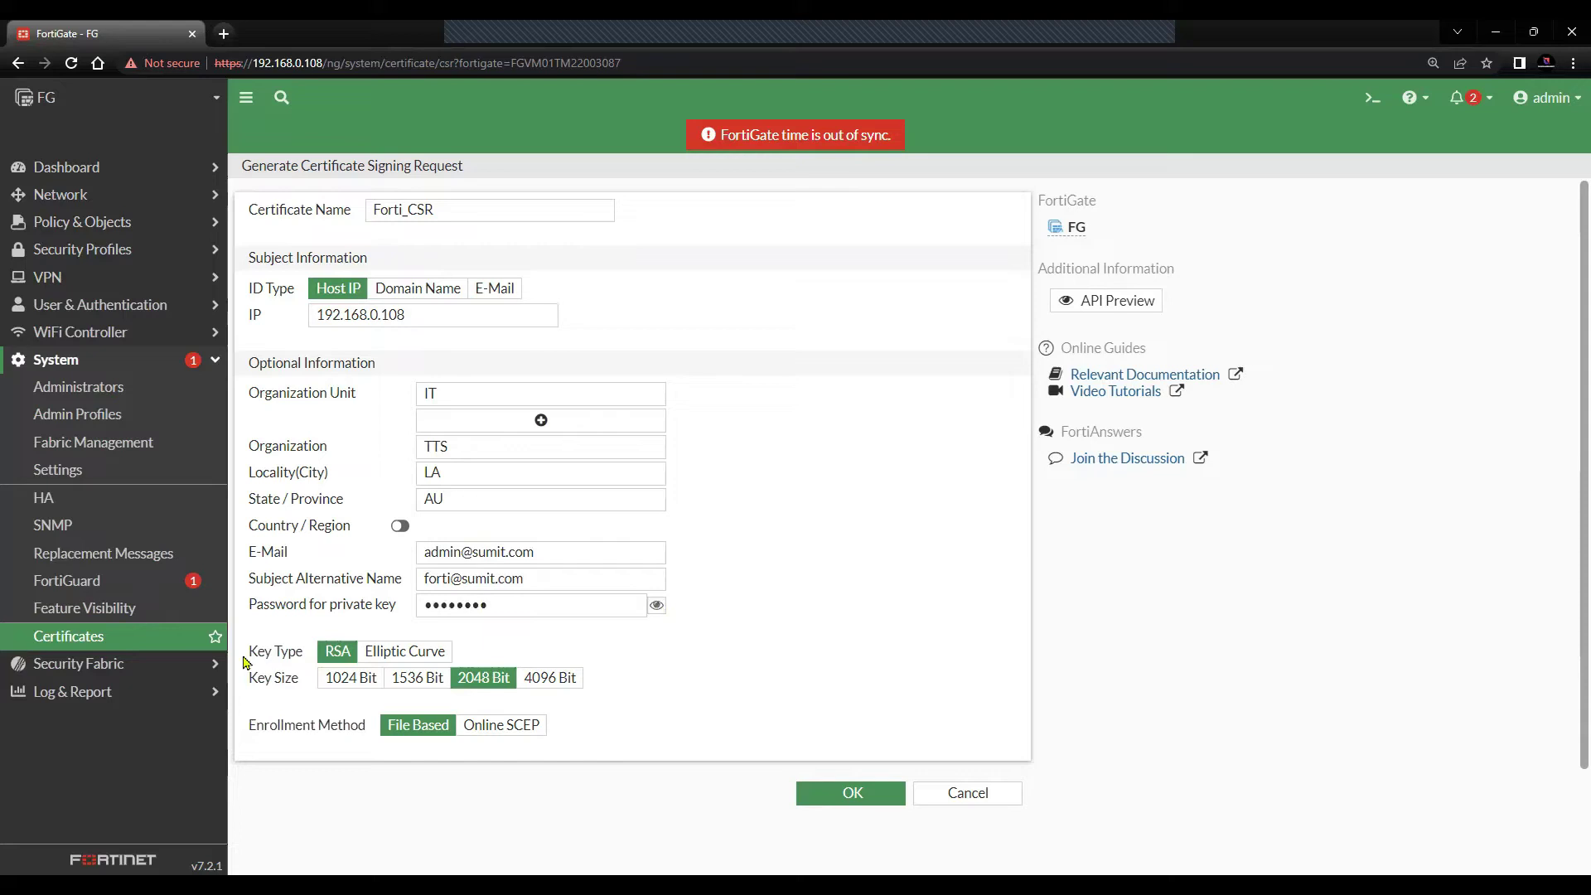
{"action": "triple_click", "coordinate": [304, 659]}
{"action": "left_click_drag", "start_coordinate": [250, 684], "coordinate": [293, 681]}
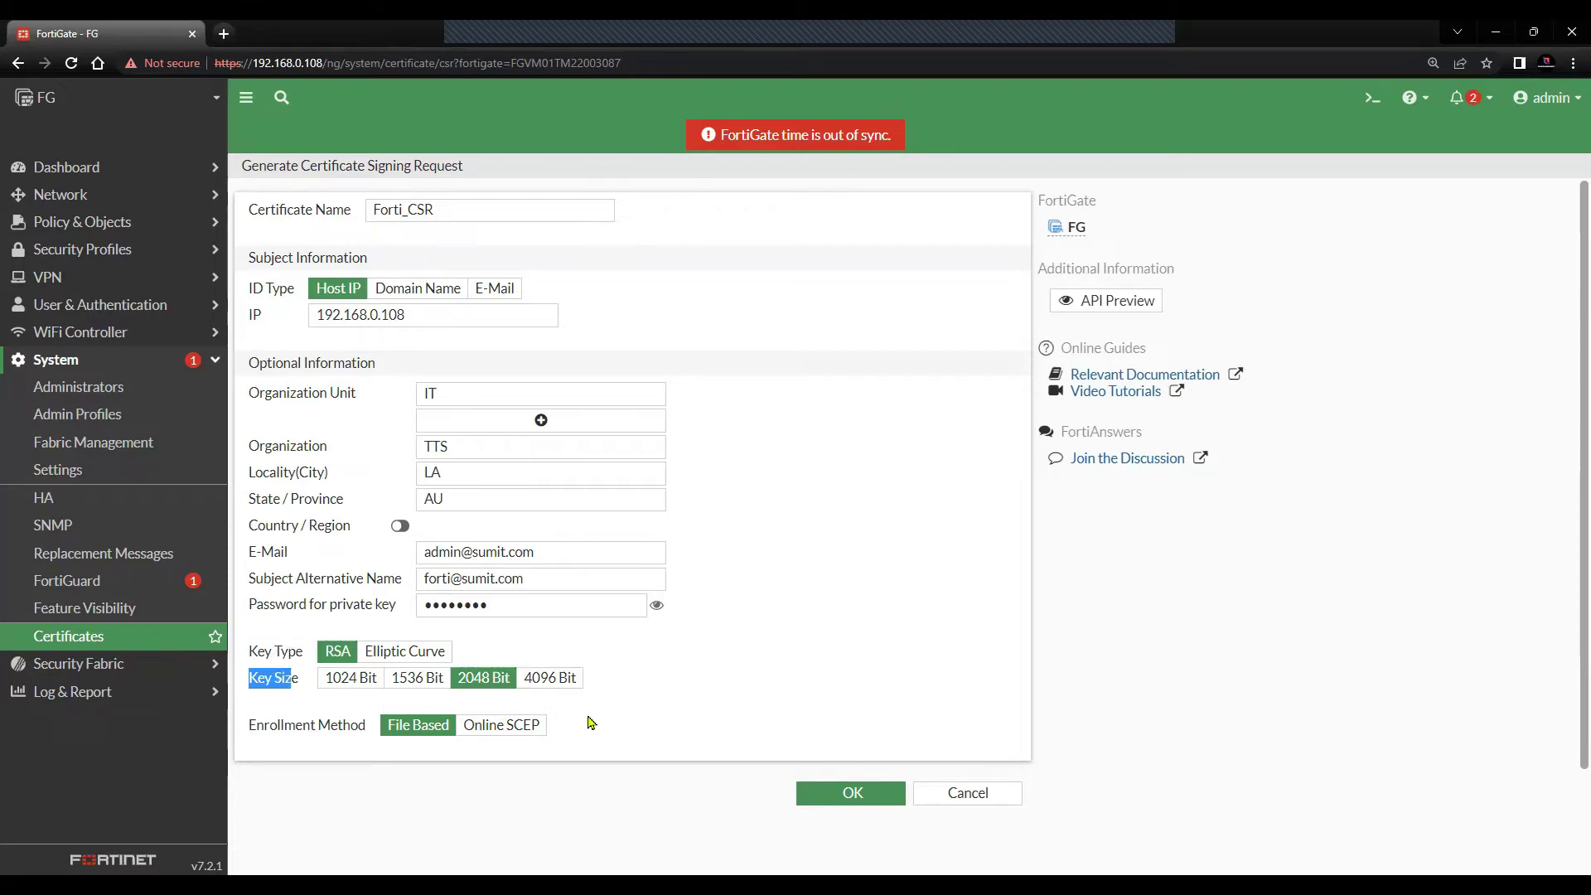
{"action": "left_click", "coordinate": [697, 707]}
- Generate the Forti_CSR request and bring up the actions for its Pending row
{"action": "left_click", "coordinate": [812, 796]}
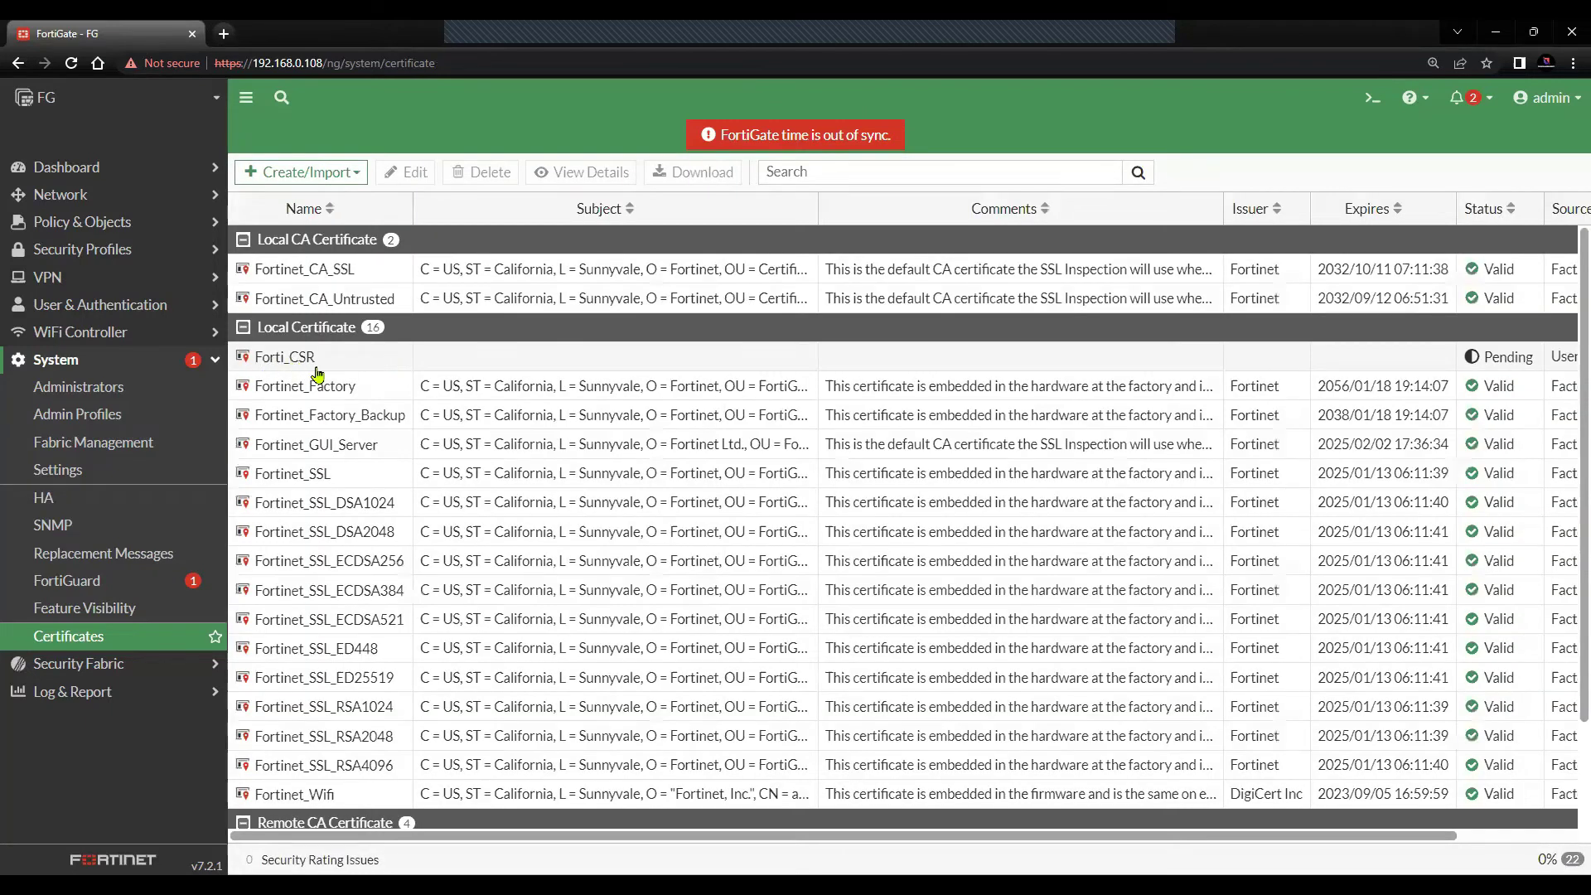
{"action": "left_click", "coordinate": [910, 368]}
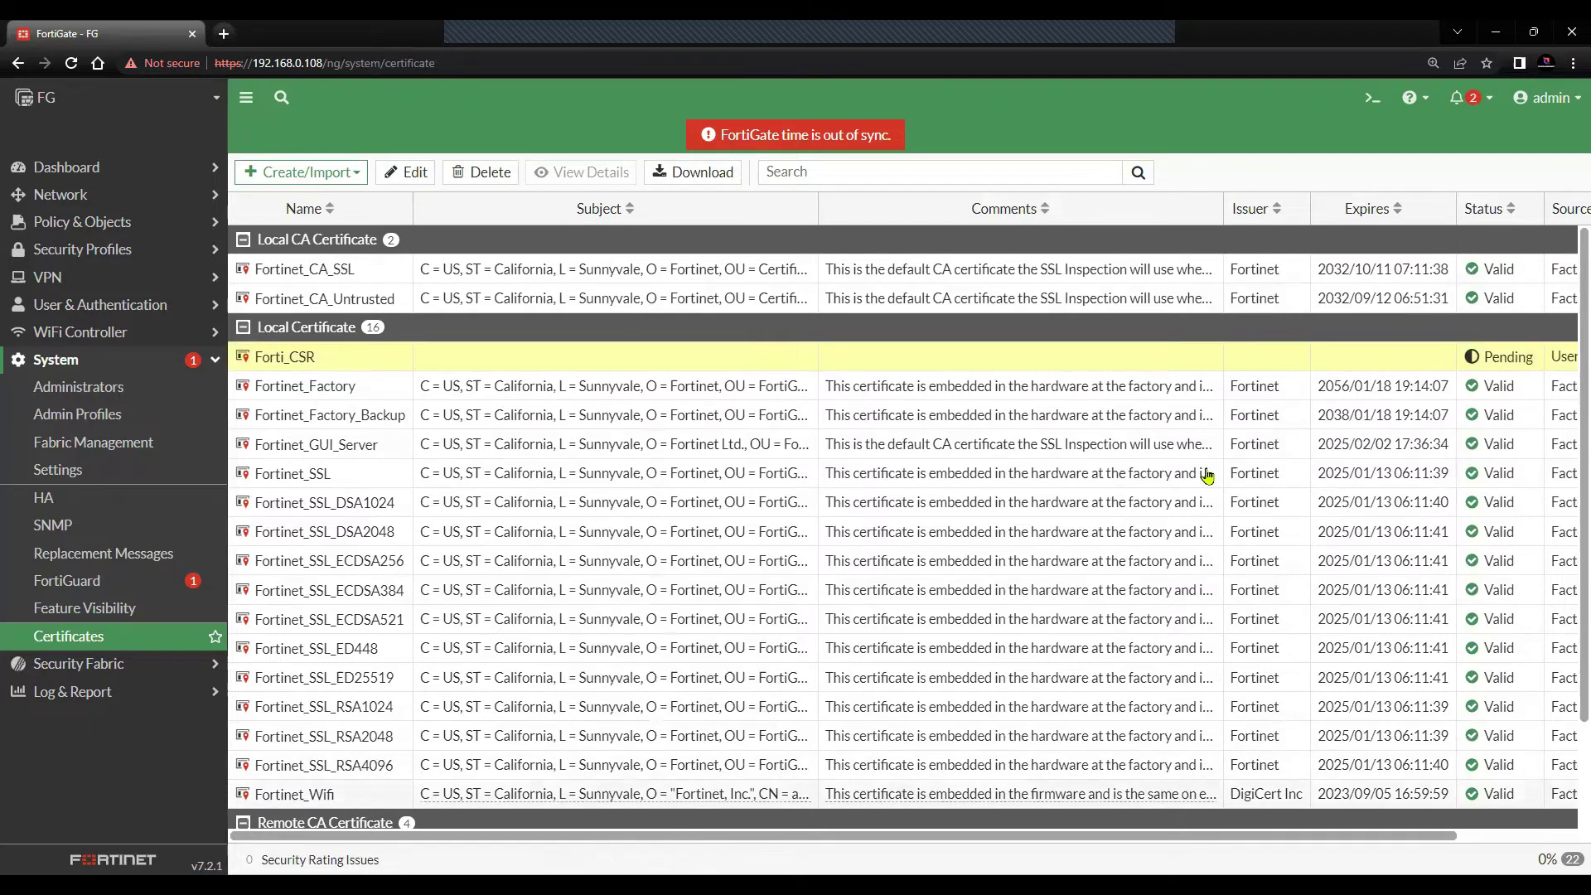
{"action": "scroll", "coordinate": [1210, 468], "scroll_direction": "right", "scroll_amount": 2}
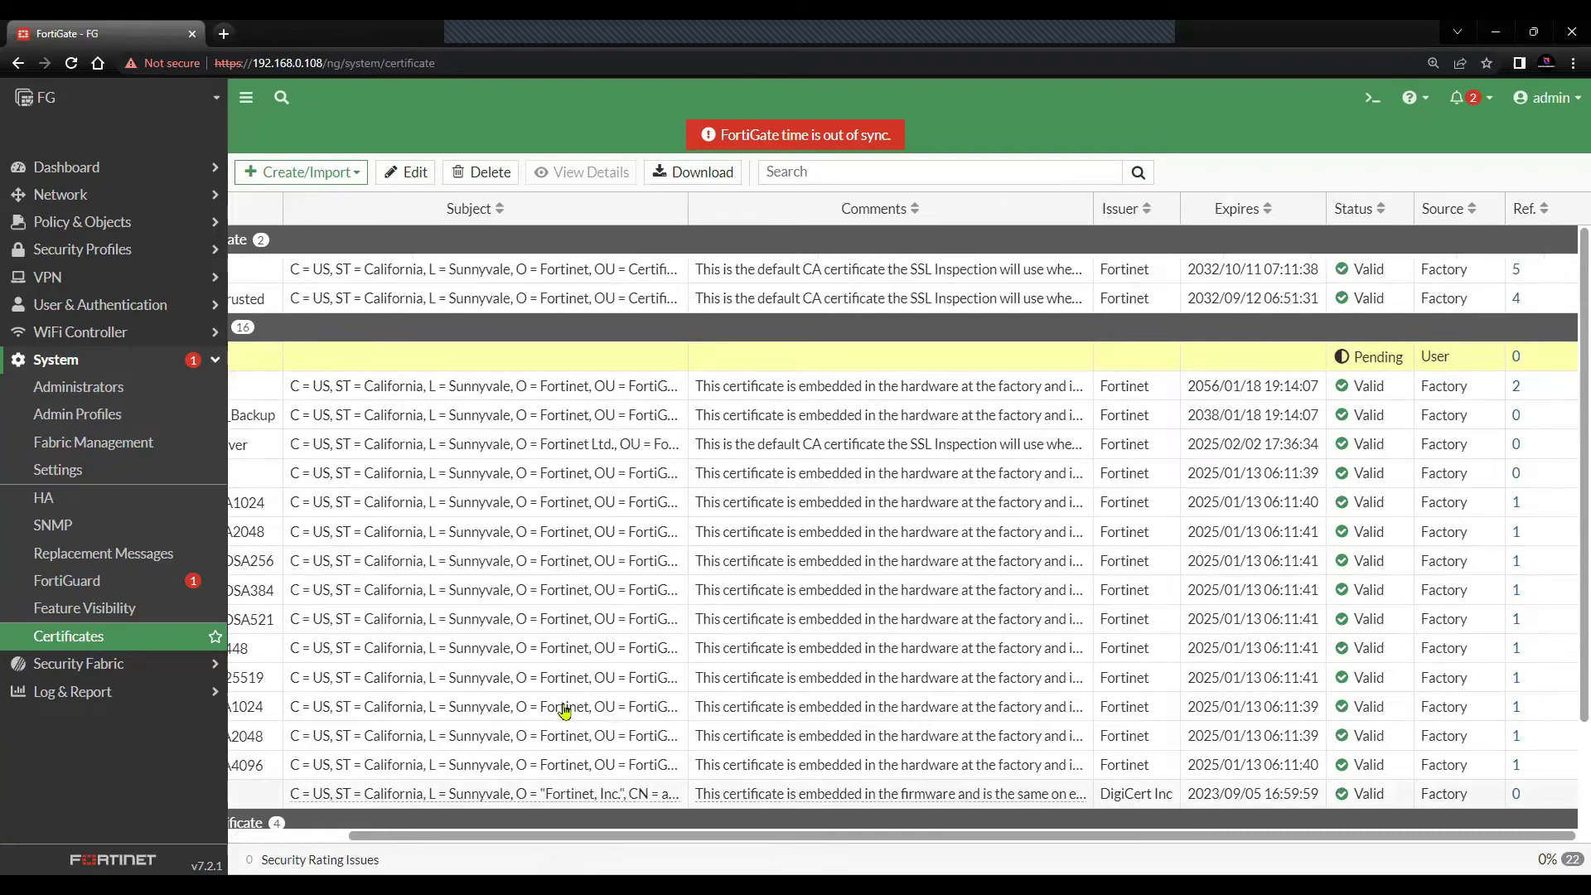
{"action": "scroll", "coordinate": [531, 630], "scroll_direction": "left", "scroll_amount": 2}
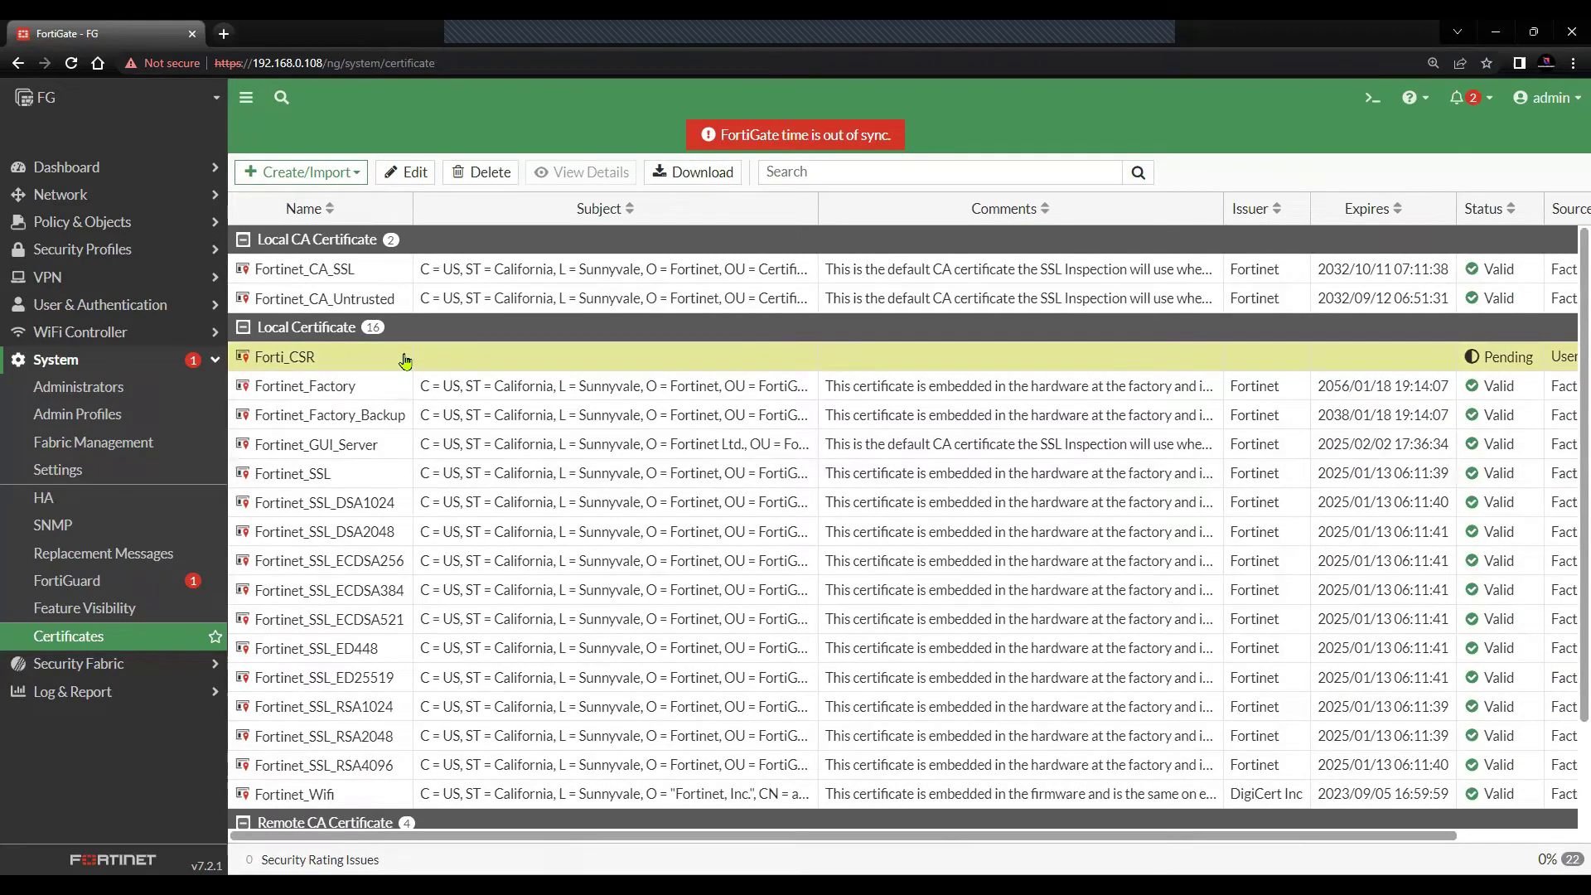
{"action": "right_click", "coordinate": [404, 360]}
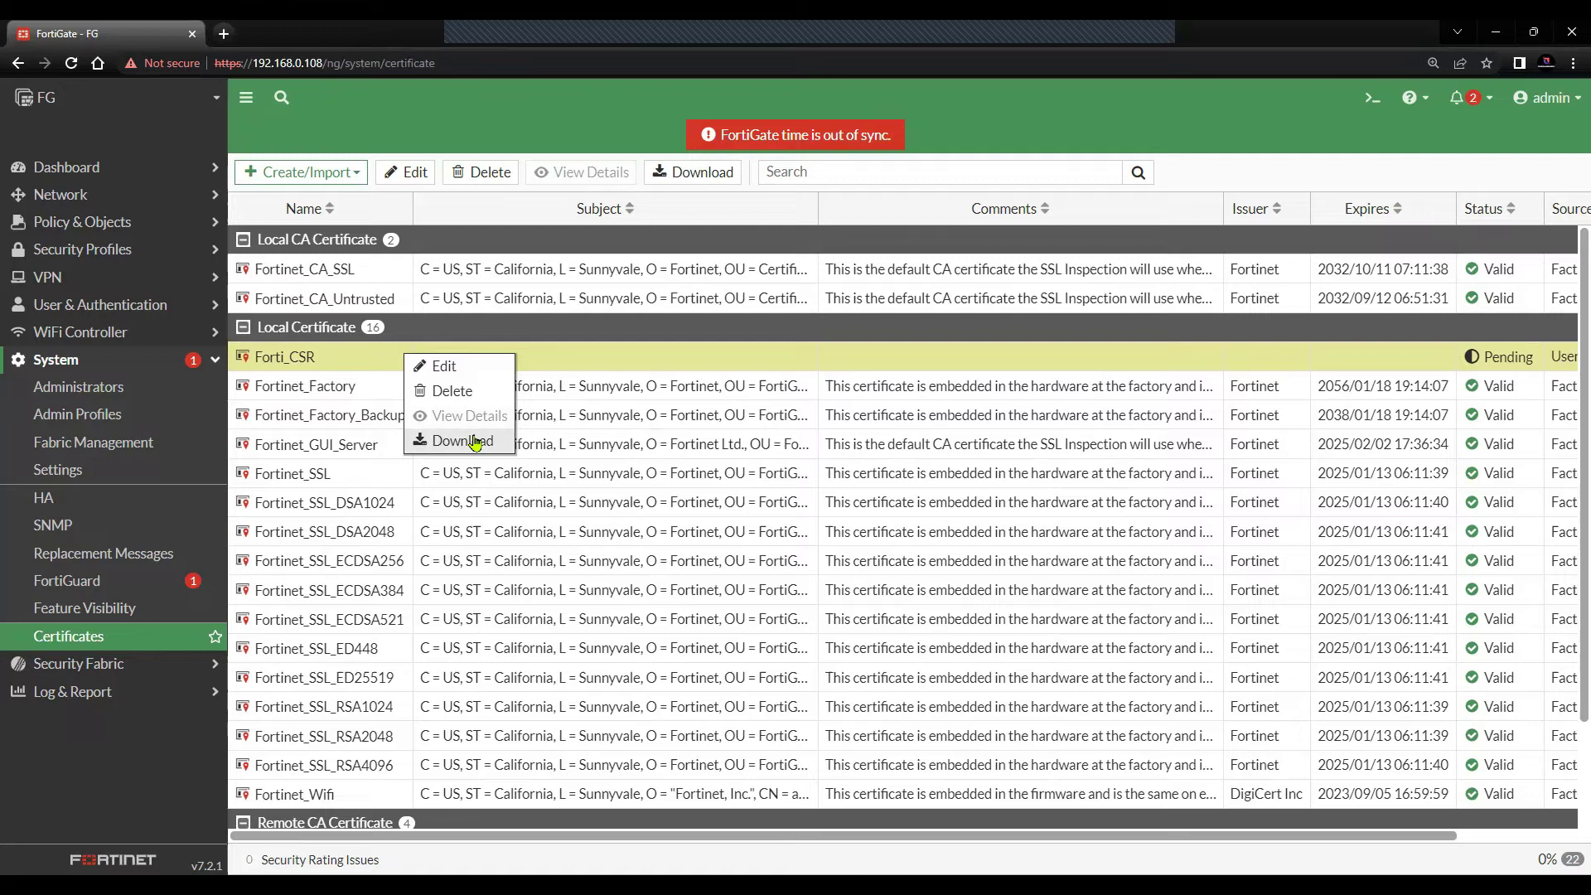
- Download the Forti_CSR request as Forti_CSR.csr
{"action": "left_click", "coordinate": [476, 443]}
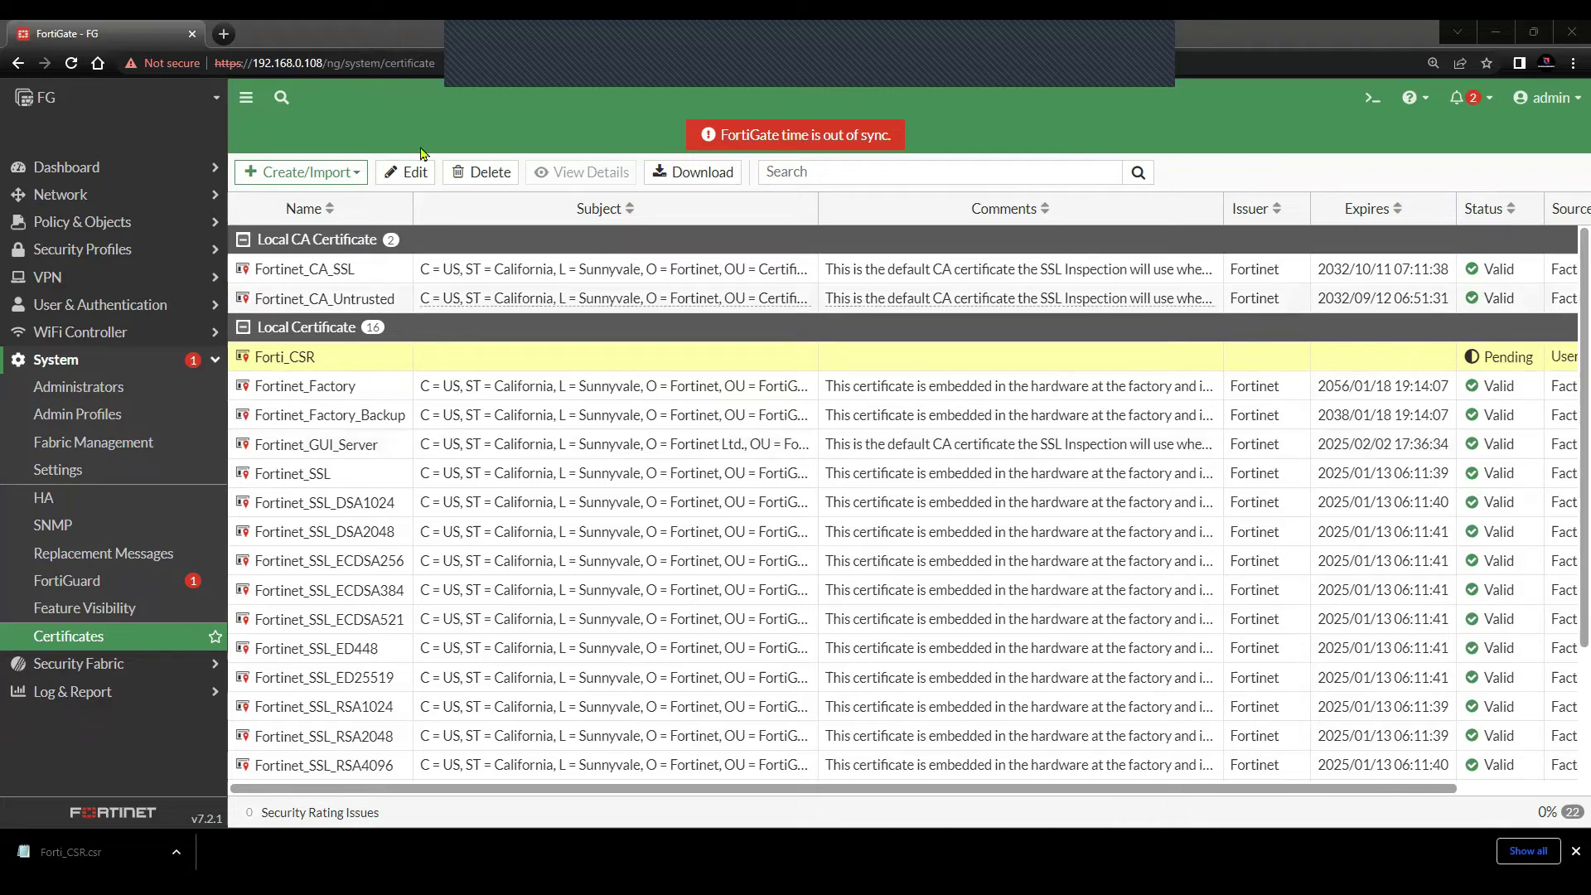
- Start a local certificate import and choose the signed file Fortigate.cer
{"action": "left_click", "coordinate": [330, 176]}
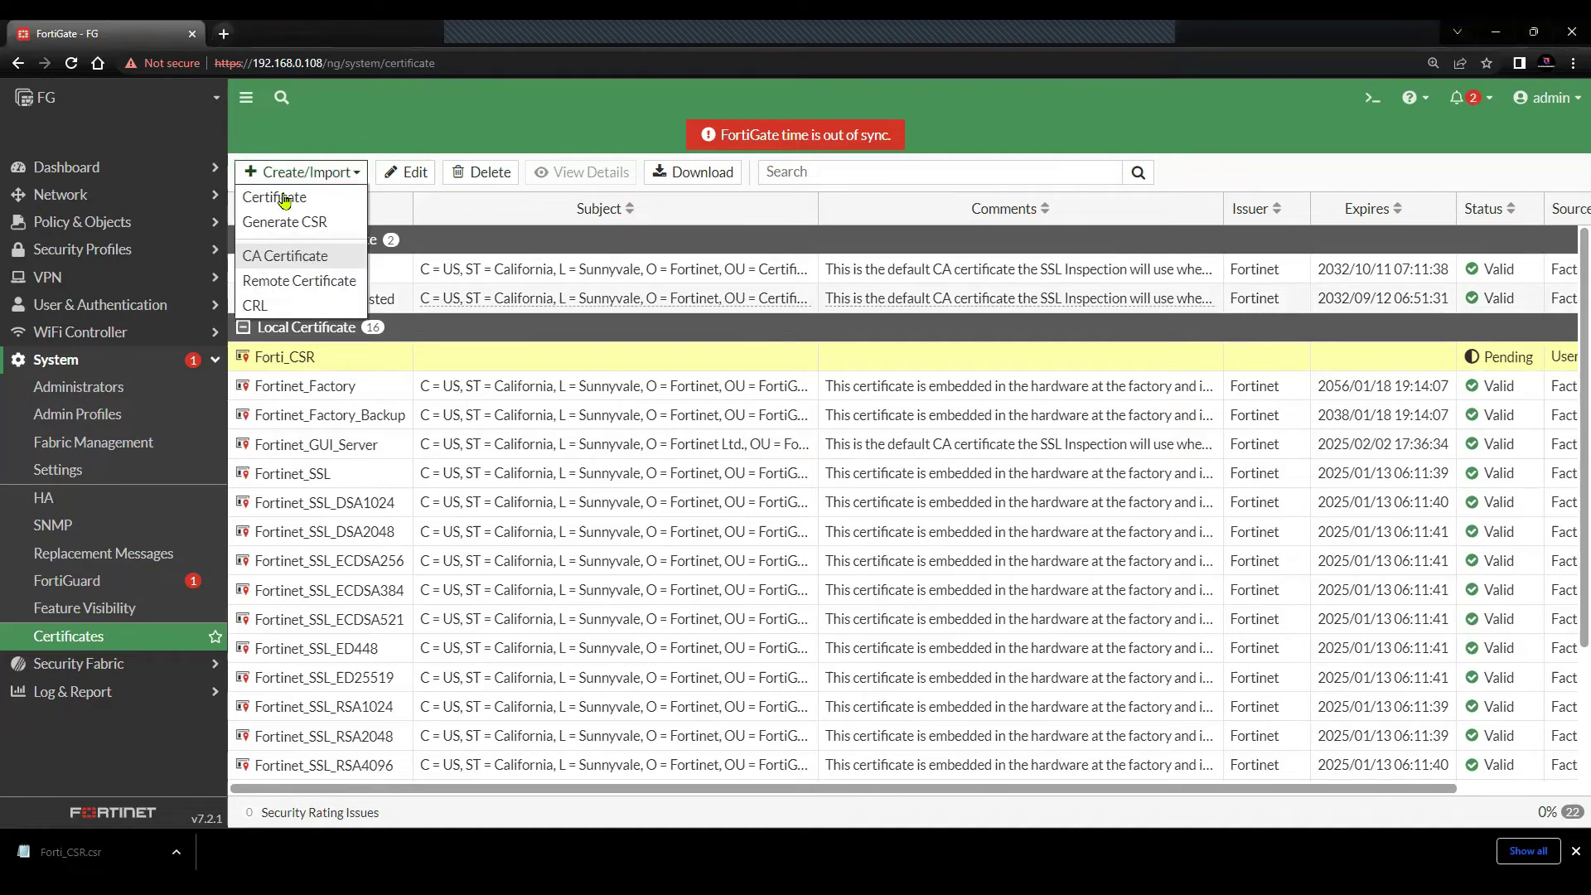
{"action": "left_click", "coordinate": [285, 198]}
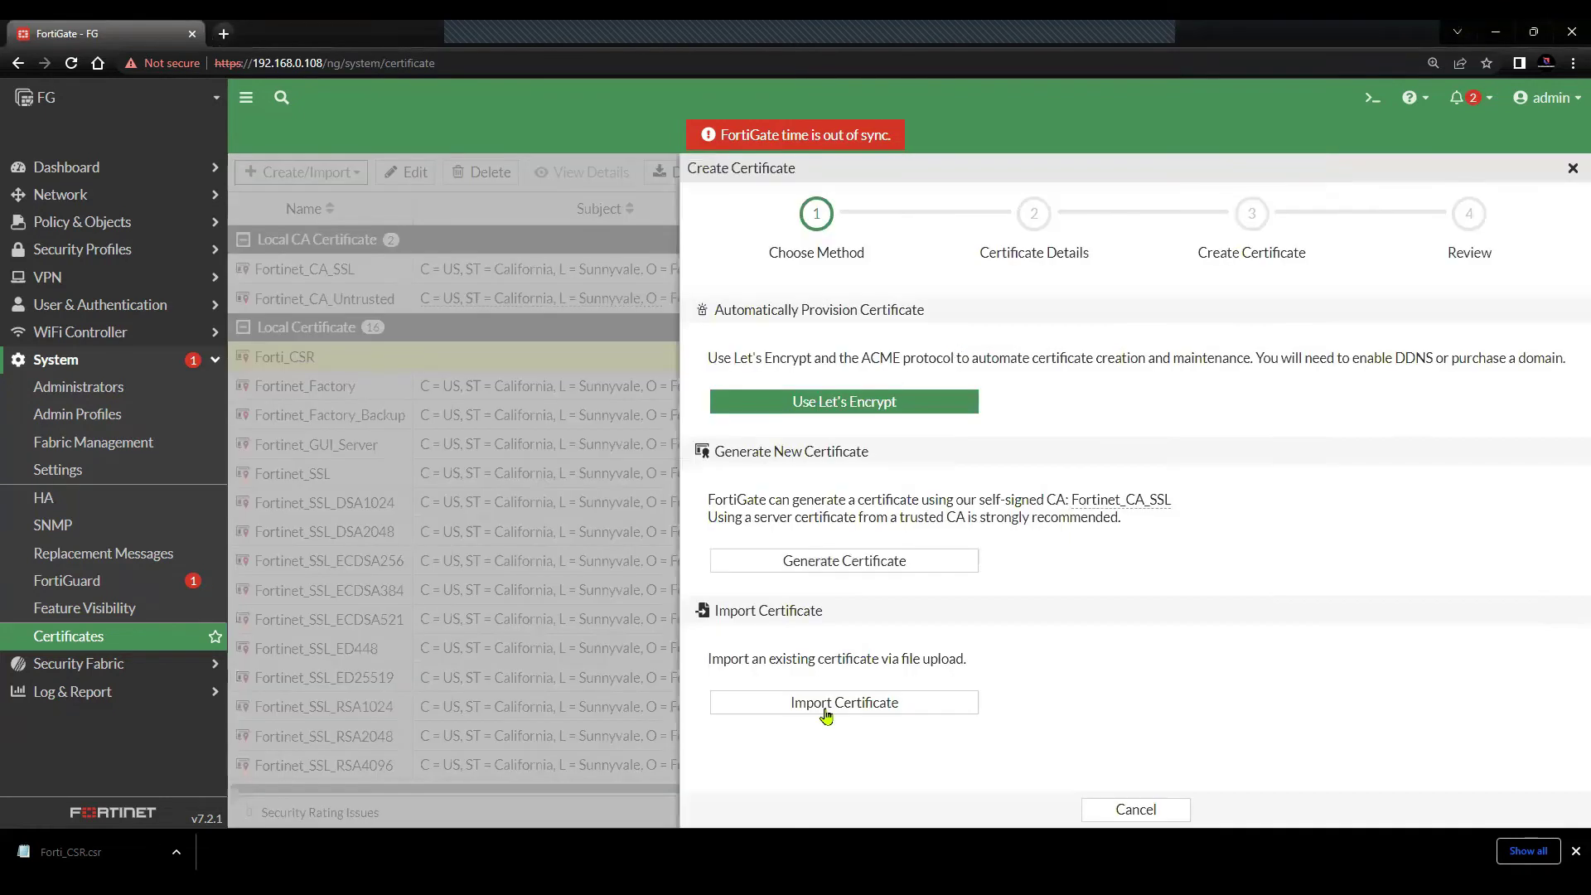
{"action": "left_click", "coordinate": [821, 712]}
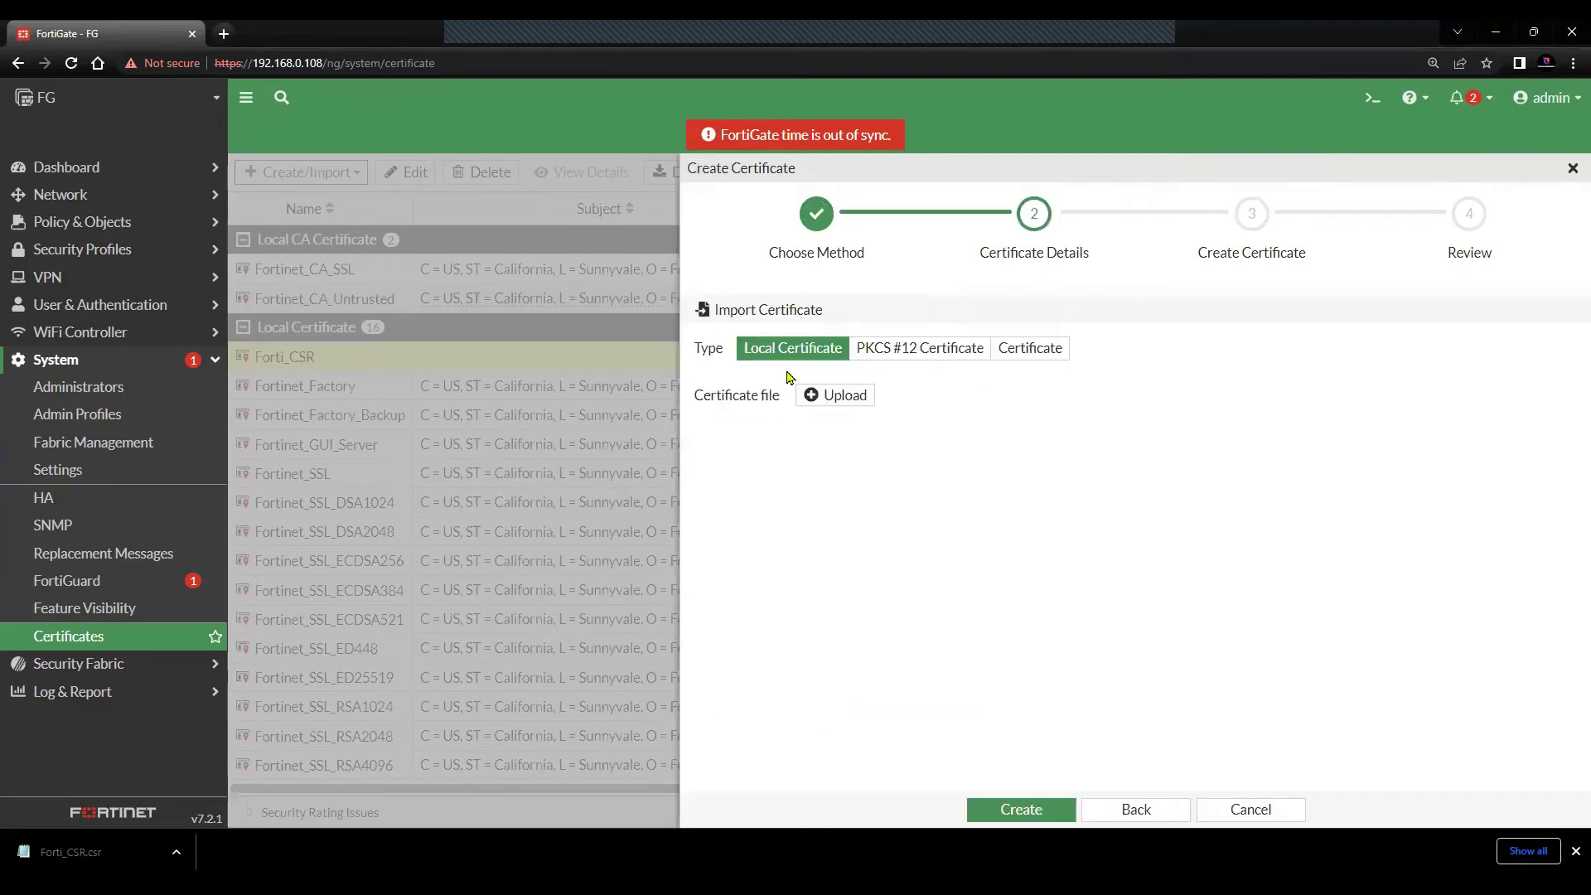
{"action": "left_click", "coordinate": [845, 406]}
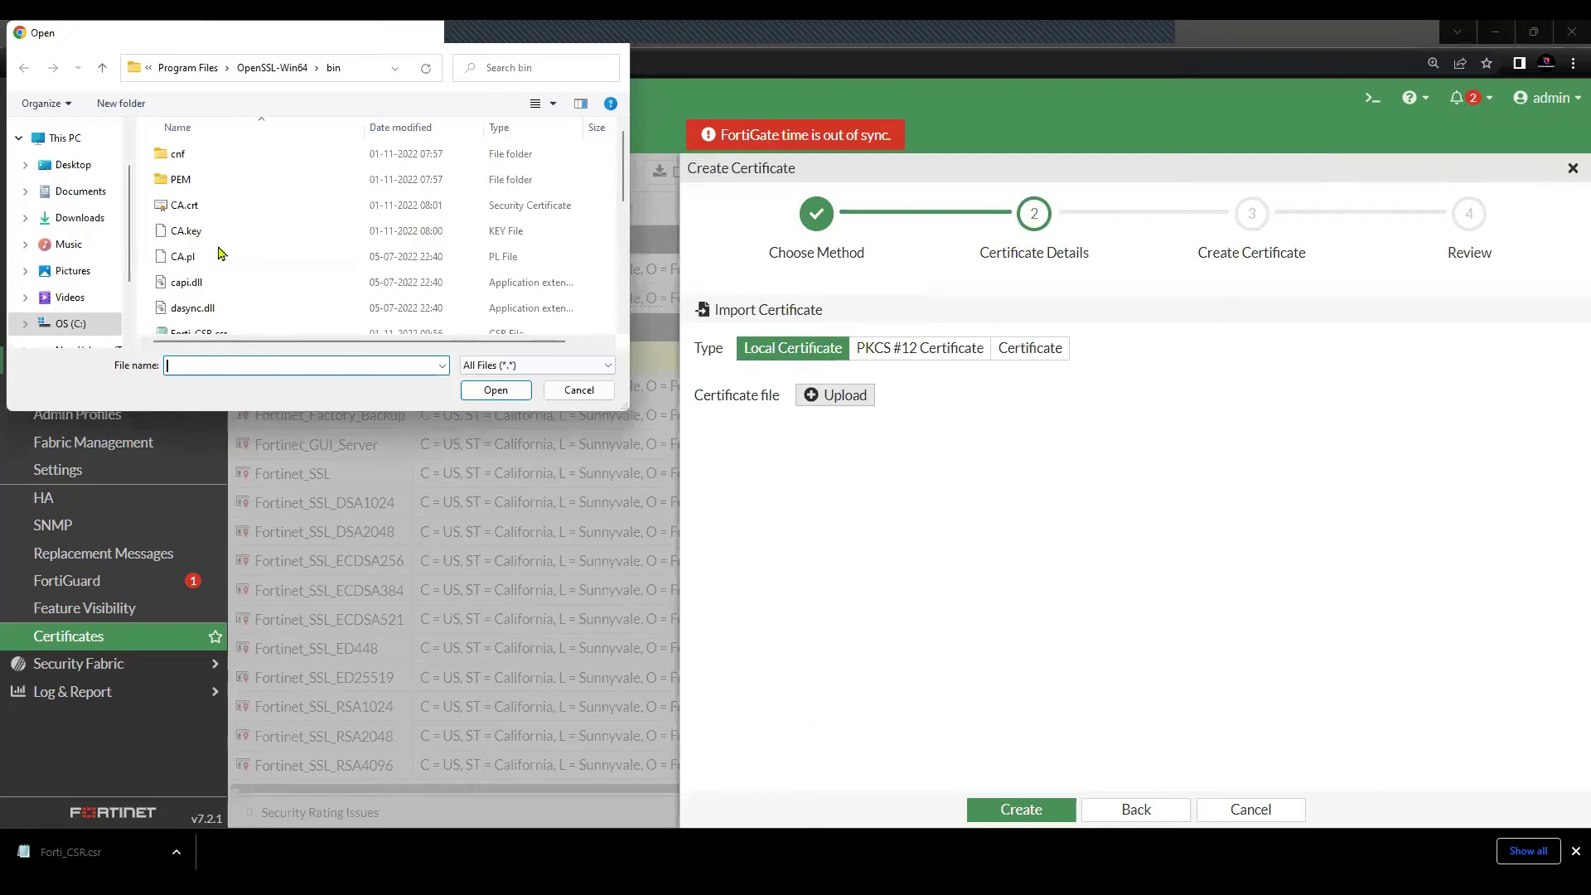
{"action": "scroll", "coordinate": [218, 250], "scroll_direction": "down", "scroll_amount": 1}
{"action": "left_click", "coordinate": [237, 300]}
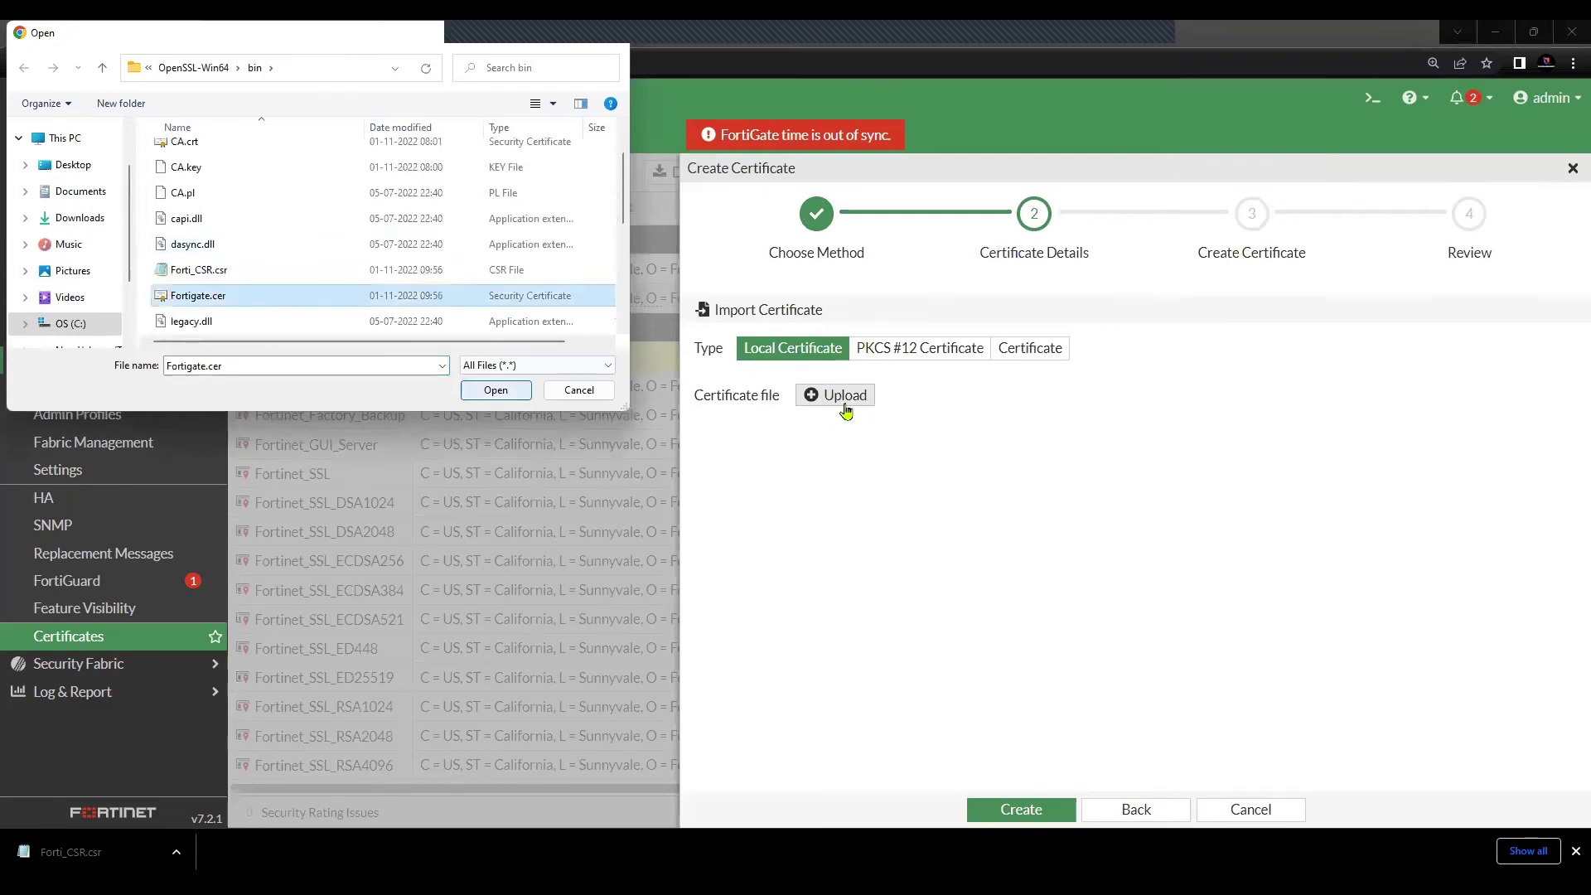
{"action": "key", "text": "Return"}
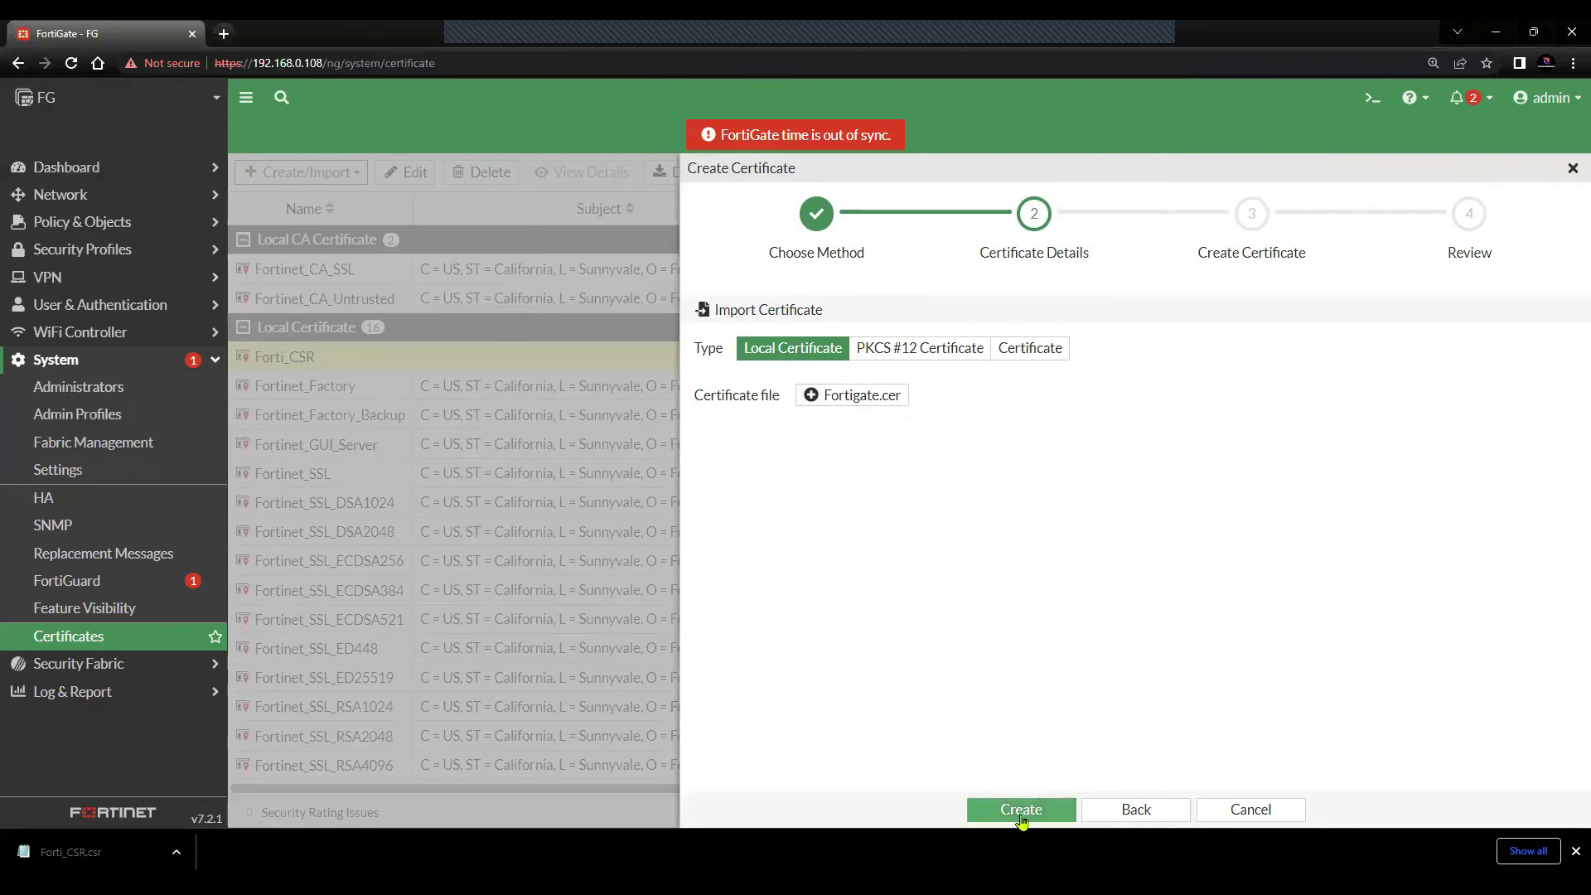
- Create the imported certificate and close the wizard after the success message
{"action": "left_click", "coordinate": [1022, 810]}
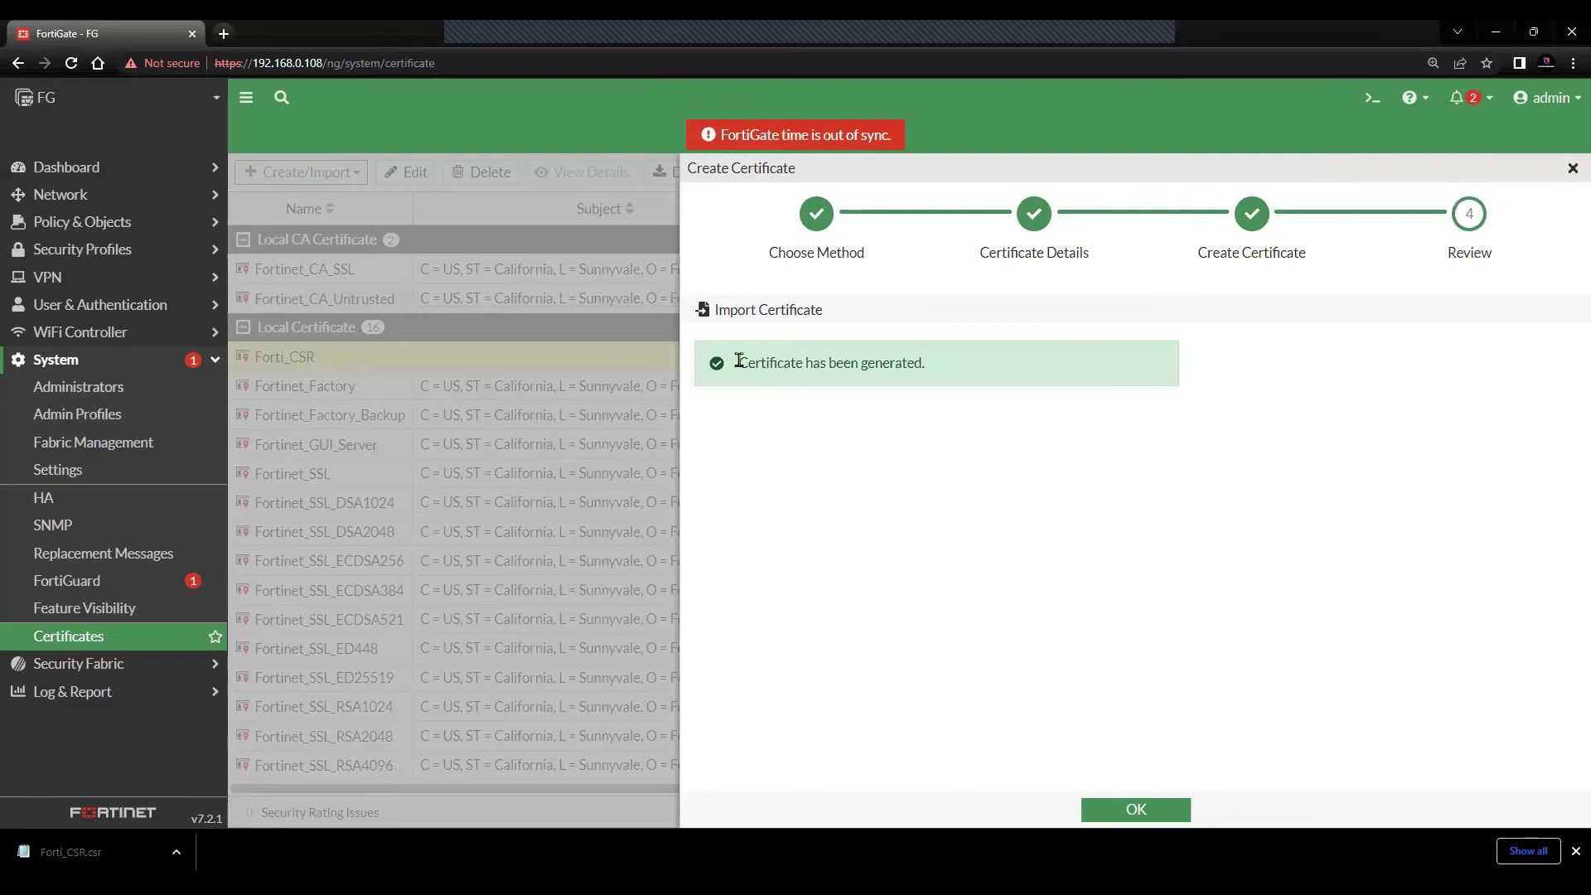
{"action": "left_click_drag", "start_coordinate": [739, 363], "coordinate": [765, 363]}
{"action": "left_click_drag", "start_coordinate": [889, 362], "coordinate": [930, 363]}
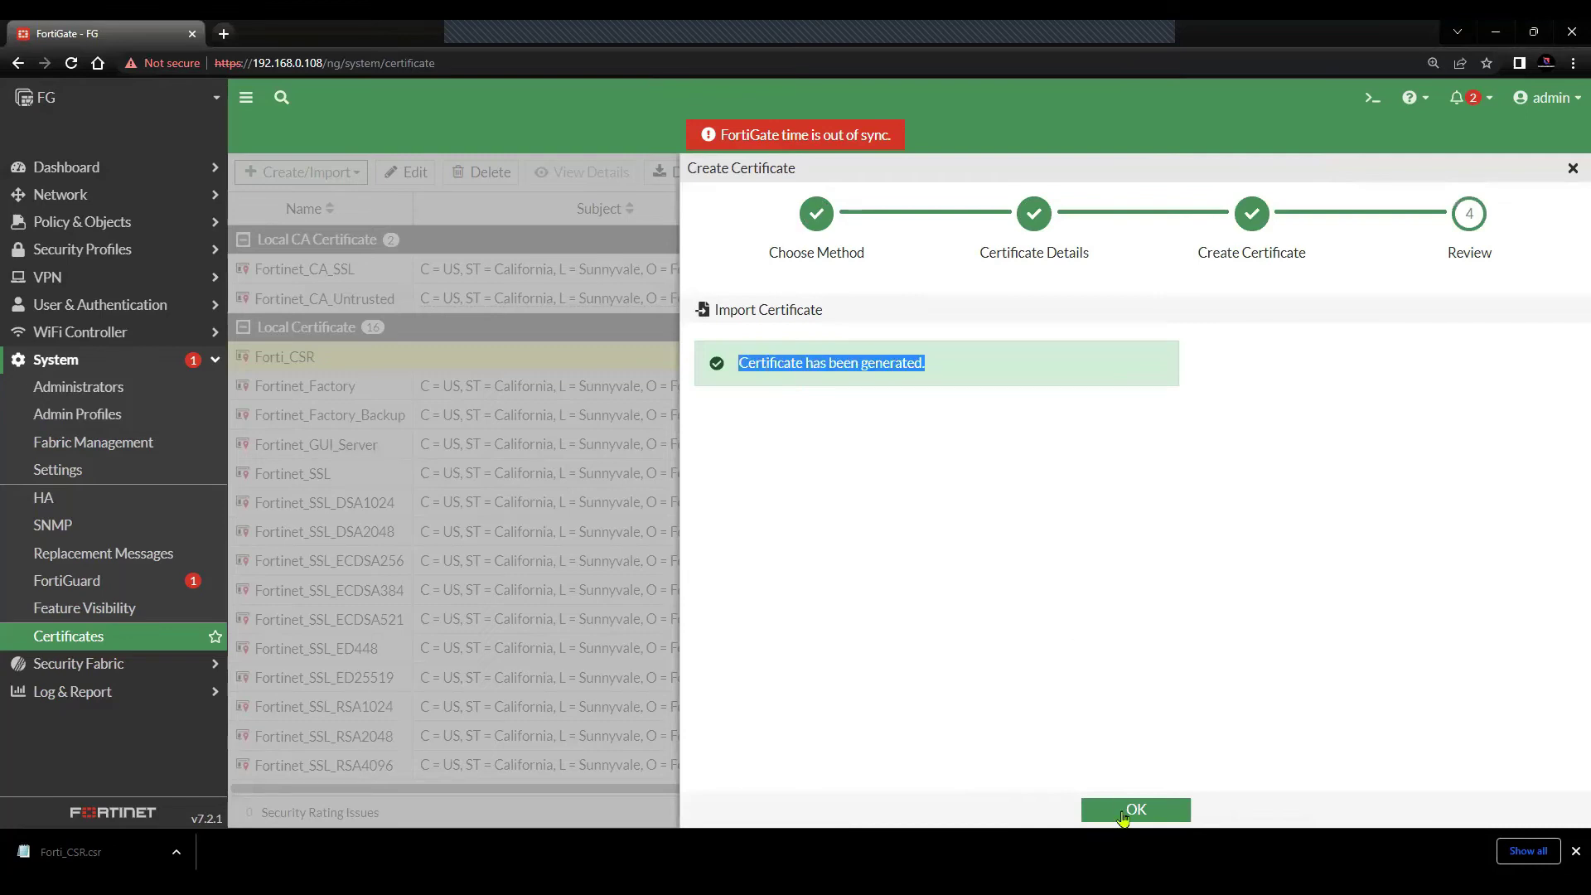
{"action": "left_click", "coordinate": [1126, 812]}
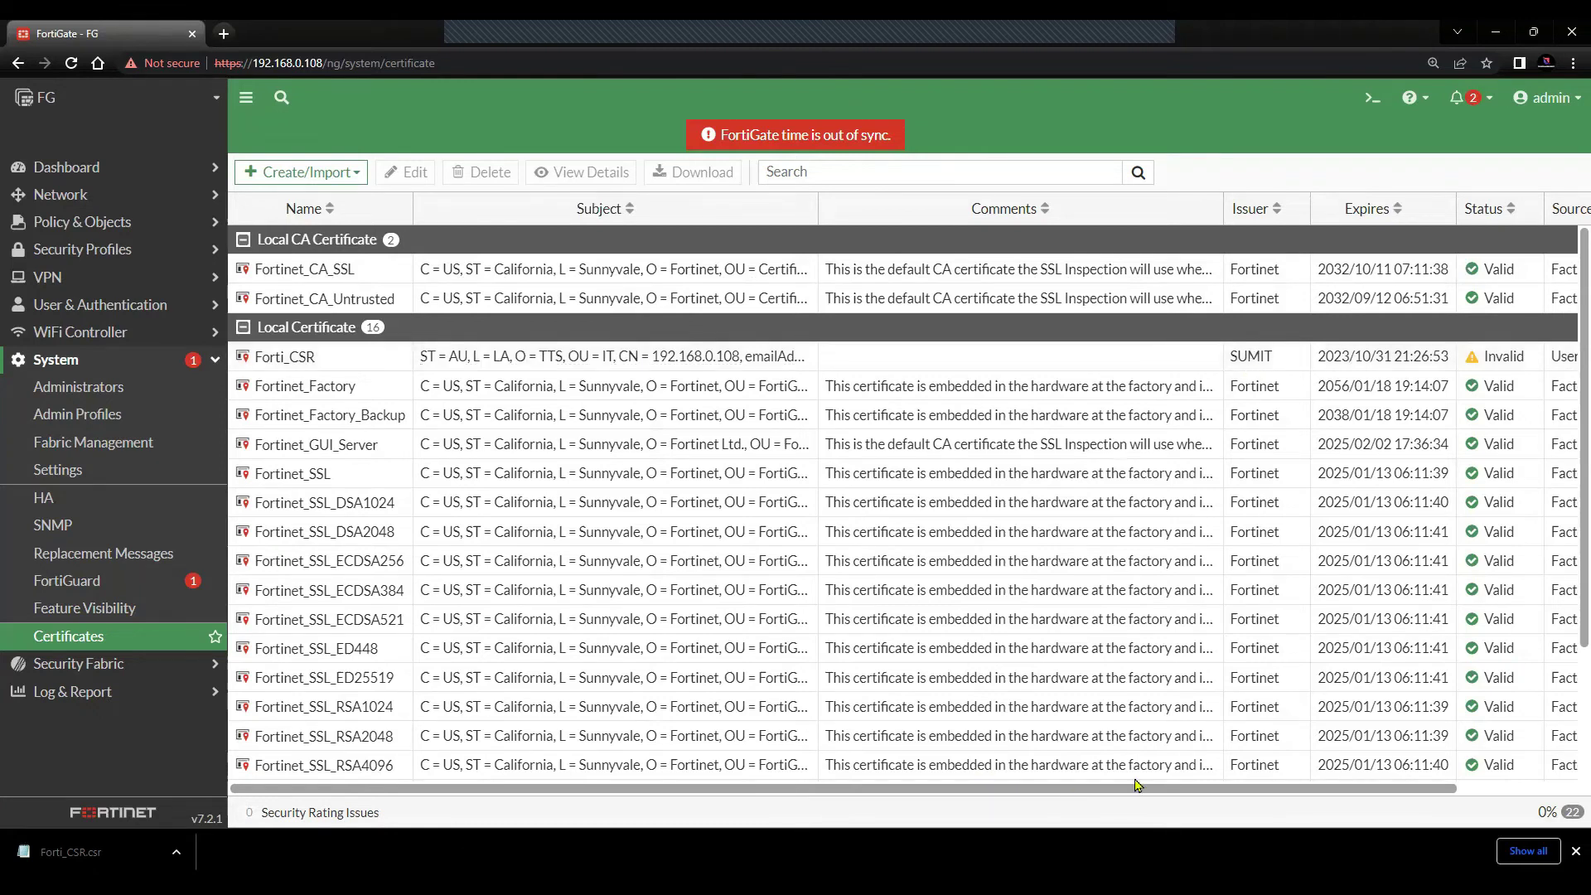
{"action": "left_click_drag", "start_coordinate": [1135, 785], "coordinate": [1368, 369]}
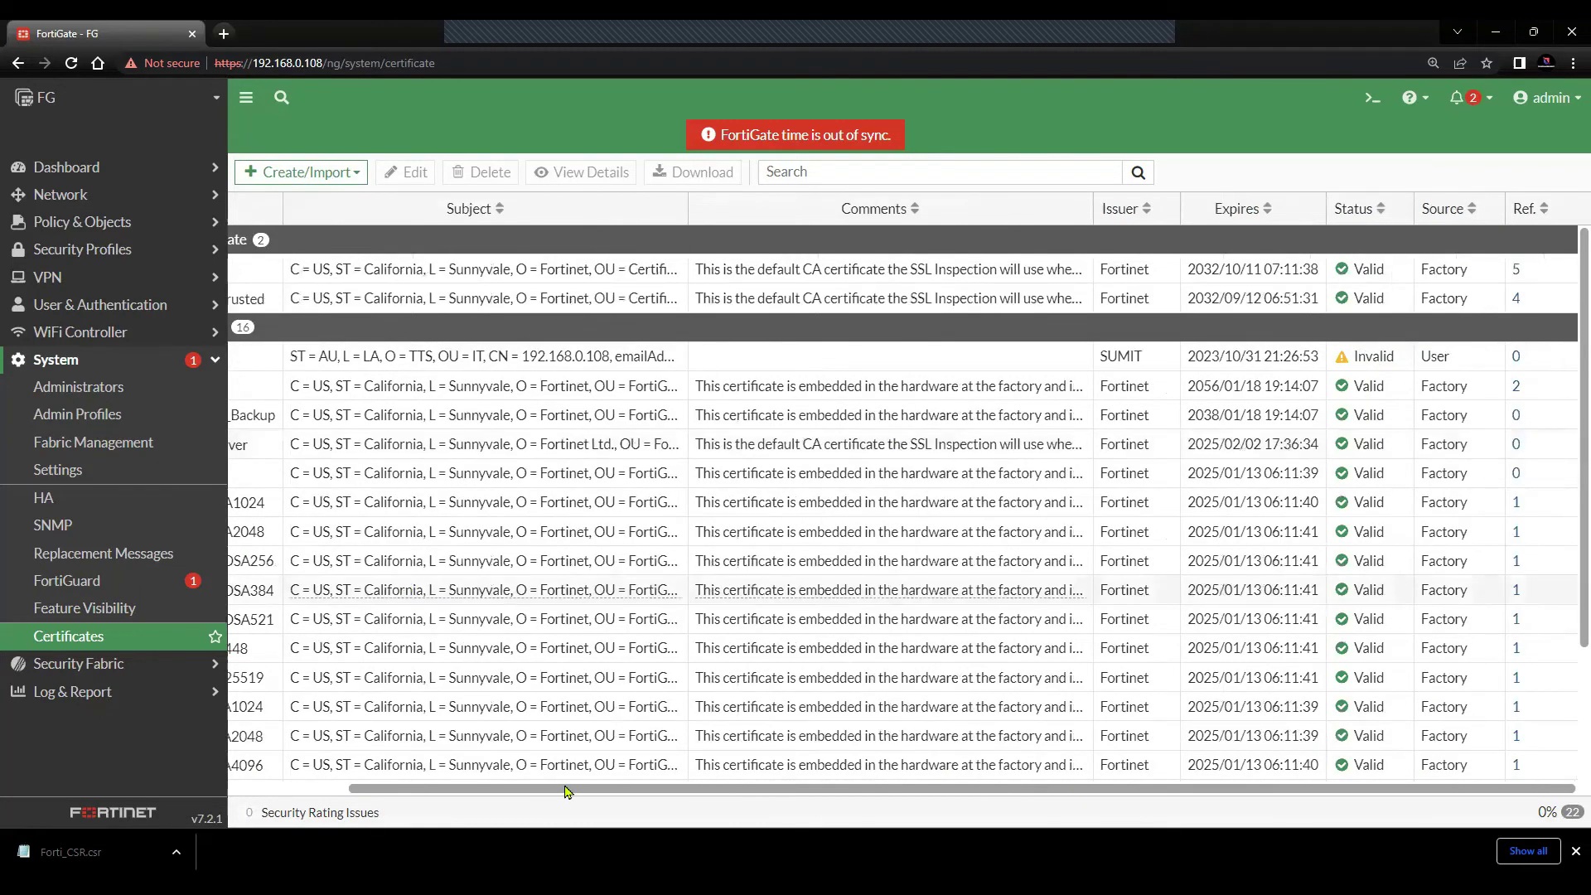
{"action": "scroll", "coordinate": [1407, 367], "scroll_direction": "left", "scroll_amount": 3}
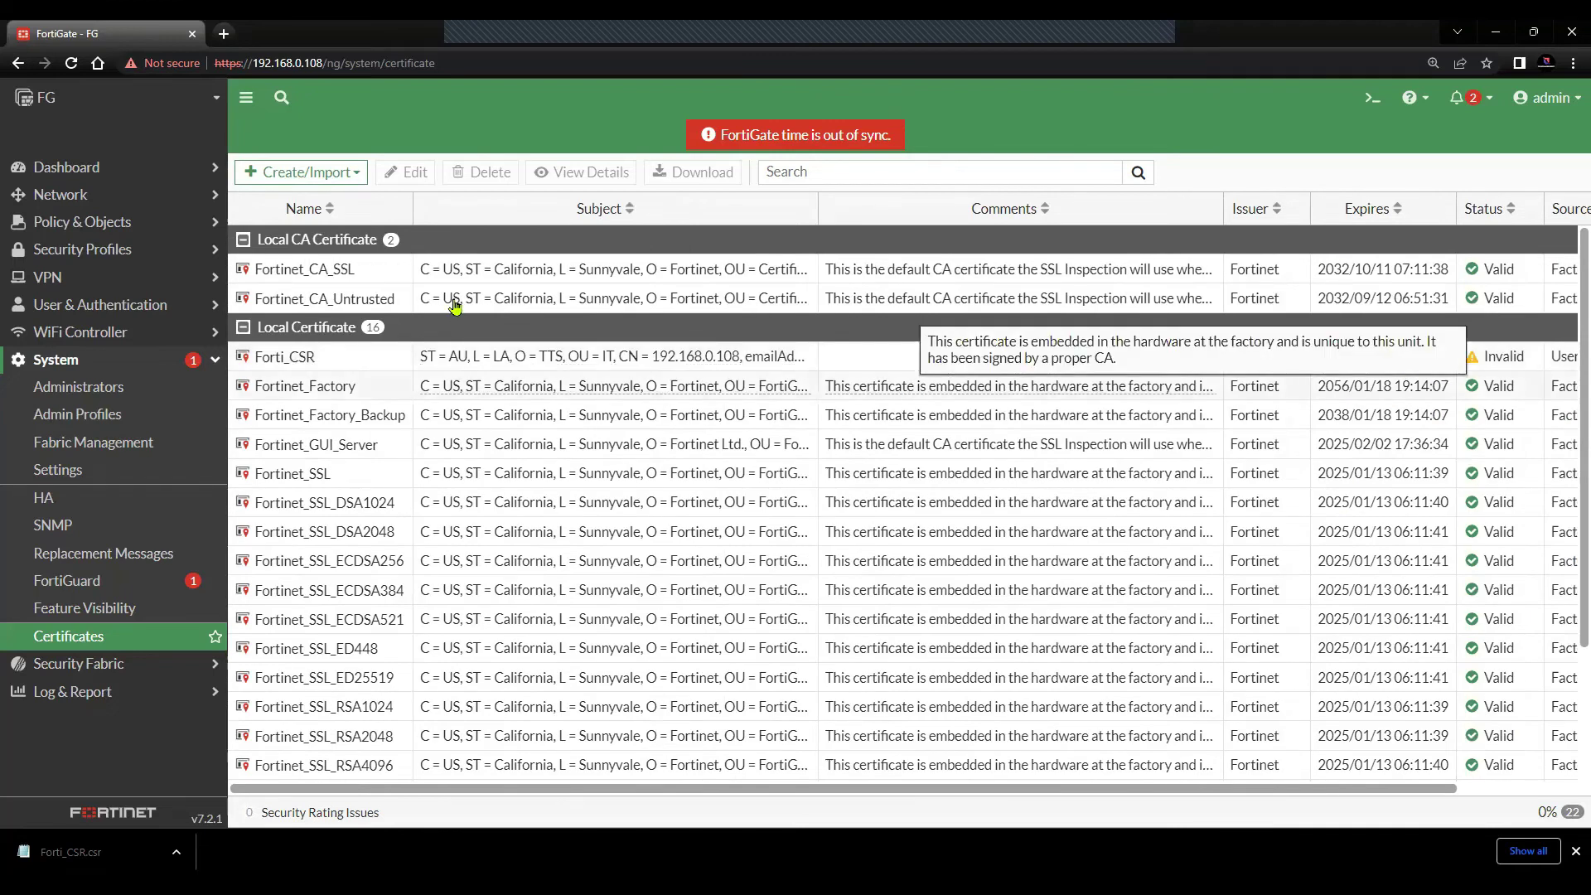
- Import CA.crt from file as a CA certificate
{"action": "left_click", "coordinate": [355, 171]}
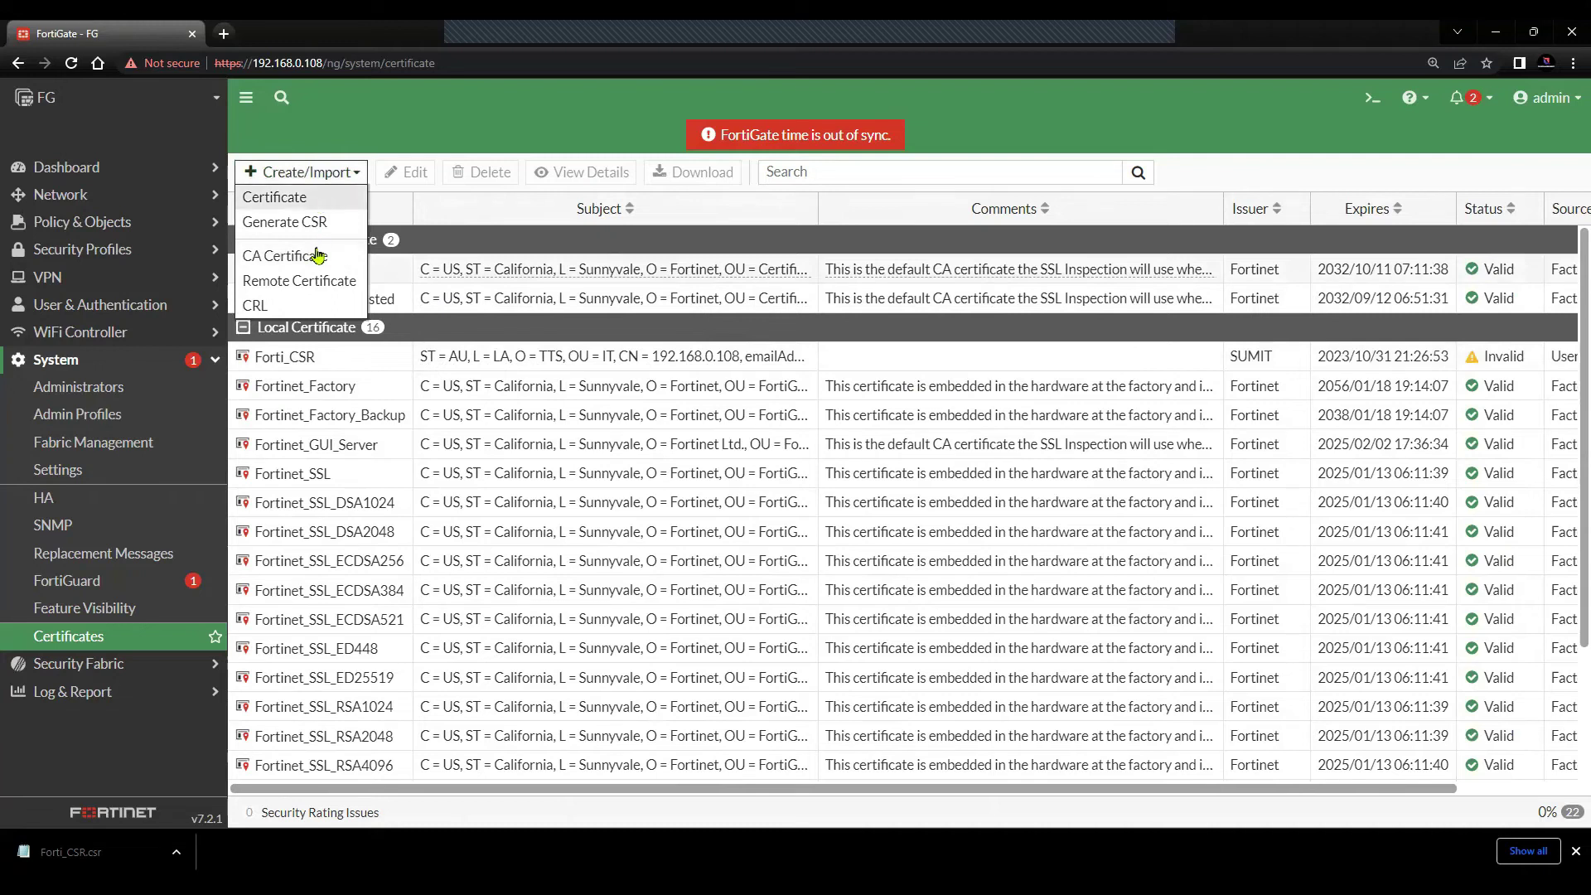
{"action": "left_click", "coordinate": [319, 256]}
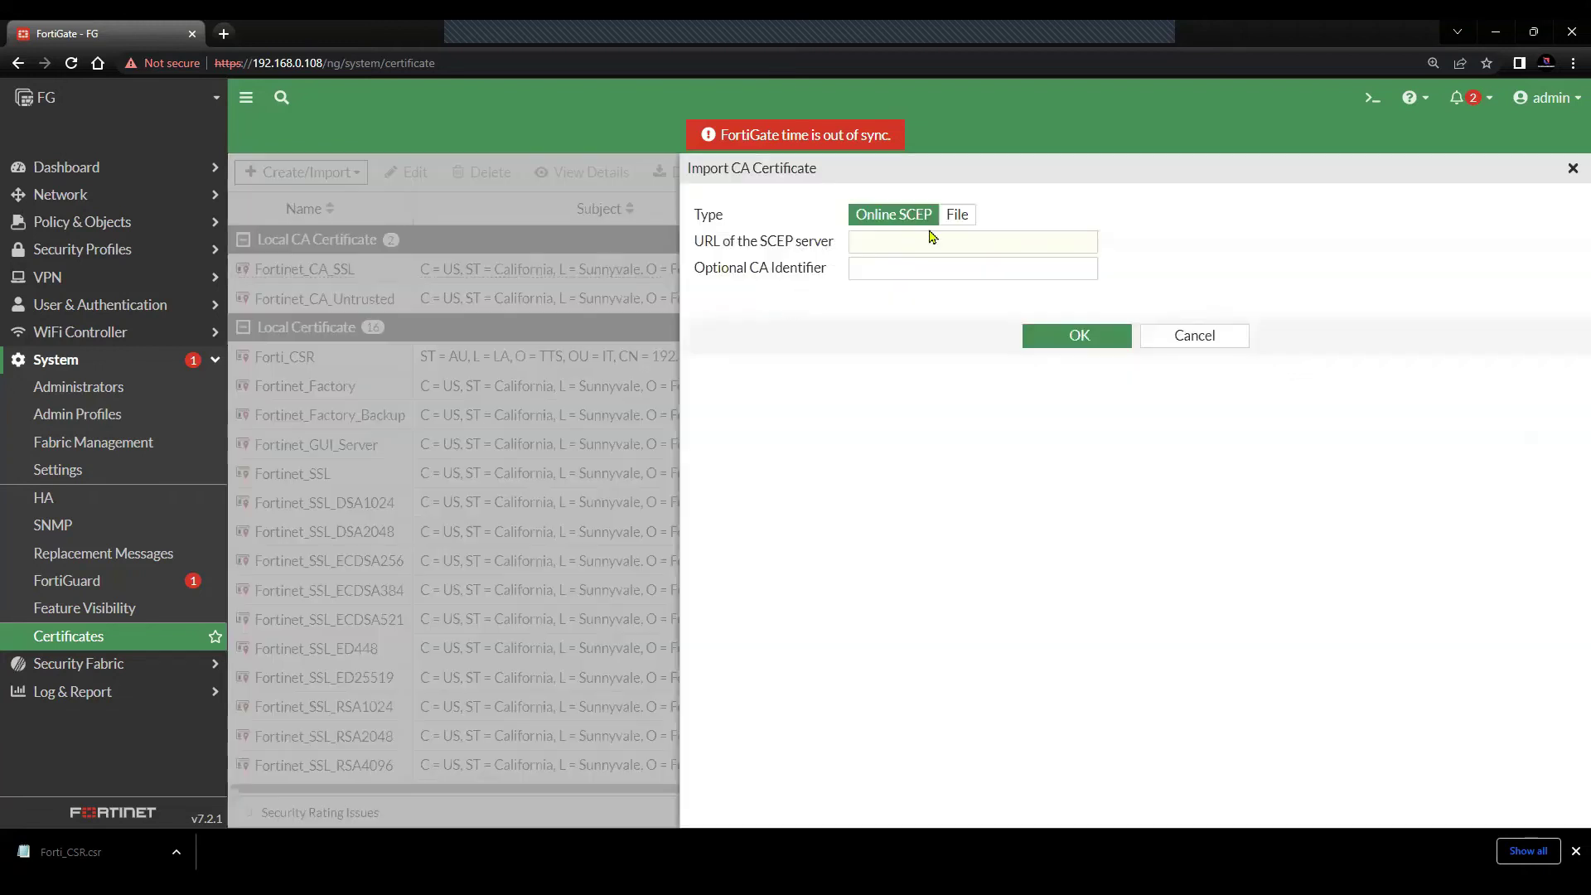
{"action": "left_click", "coordinate": [958, 215]}
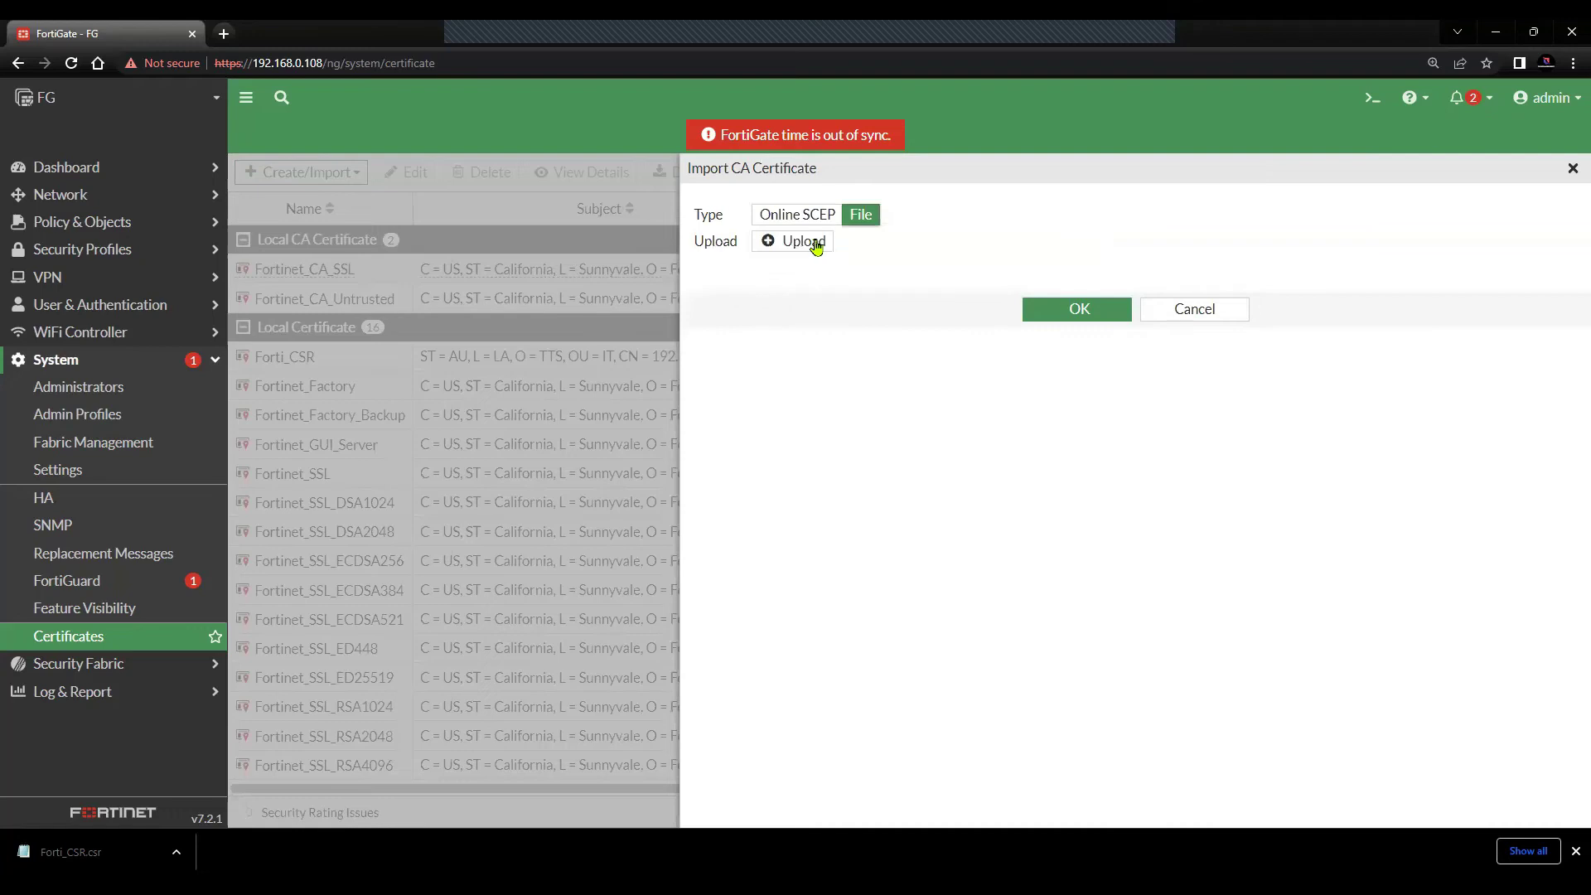
{"action": "left_click", "coordinate": [817, 243]}
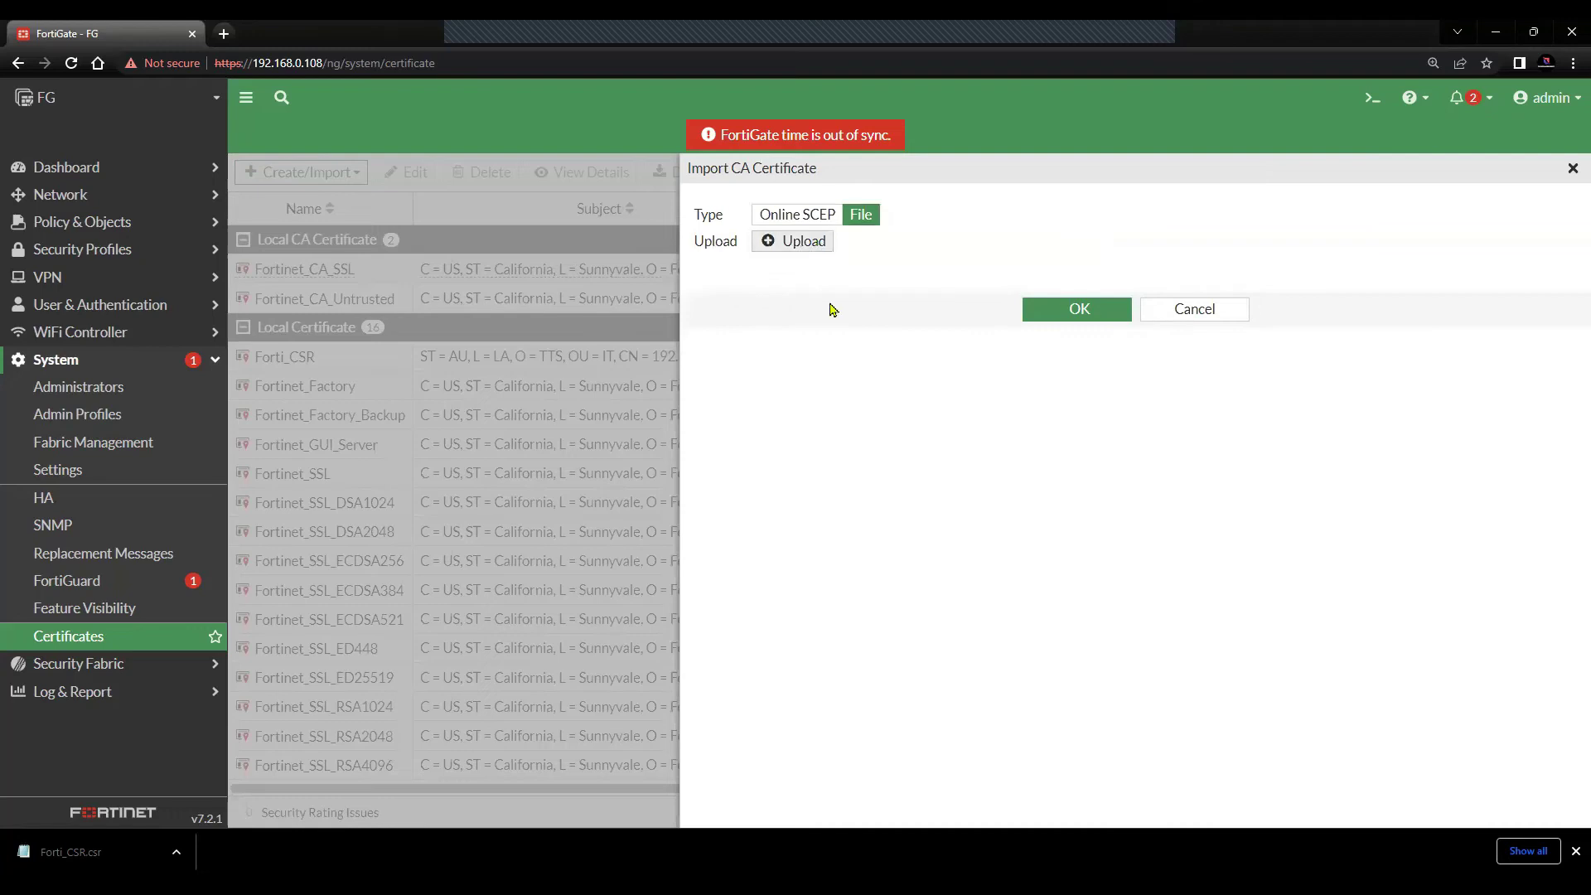
{"action": "left_click", "coordinate": [284, 211]}
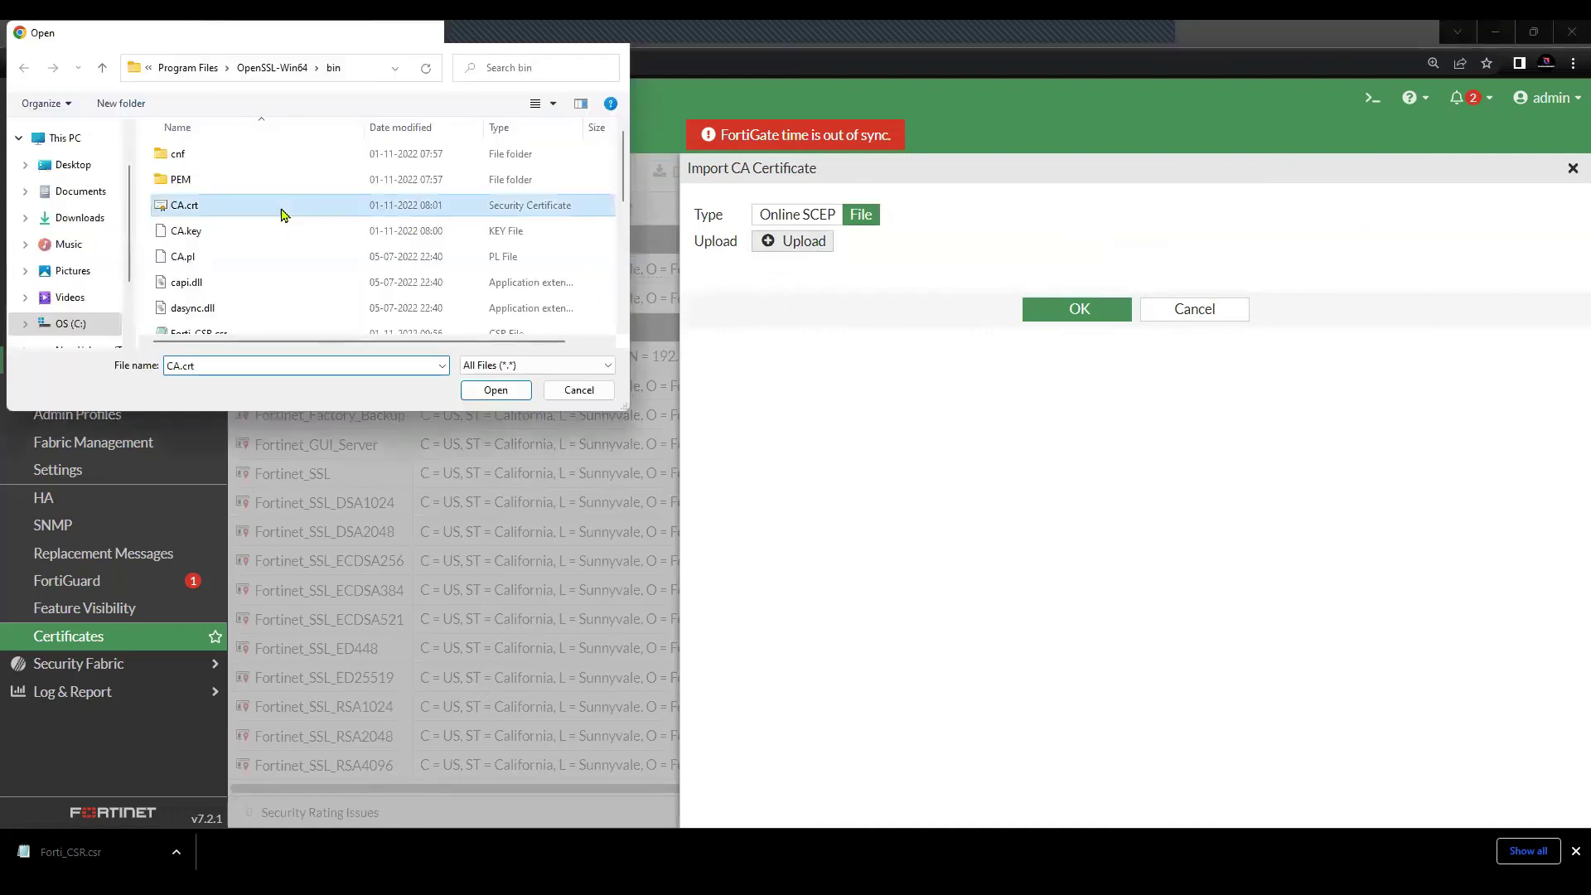
{"action": "left_click", "coordinate": [483, 394]}
{"action": "left_click", "coordinate": [1075, 309]}
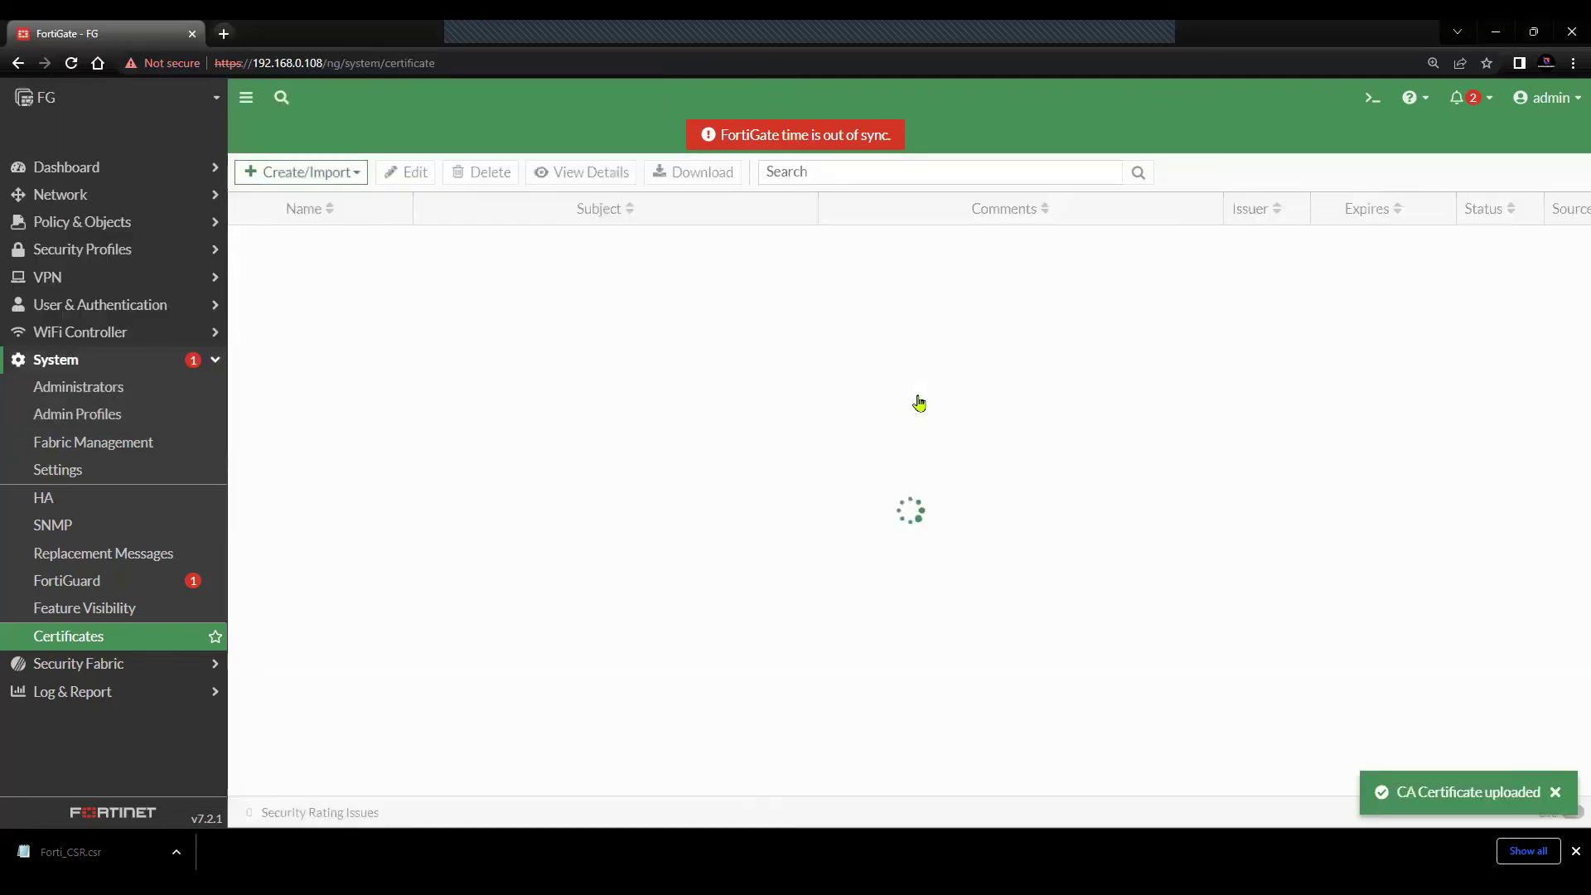
- Check in the reloaded list that Forti_CSR now shows Valid
{"action": "scroll", "coordinate": [920, 402], "scroll_direction": "up", "scroll_amount": 1}
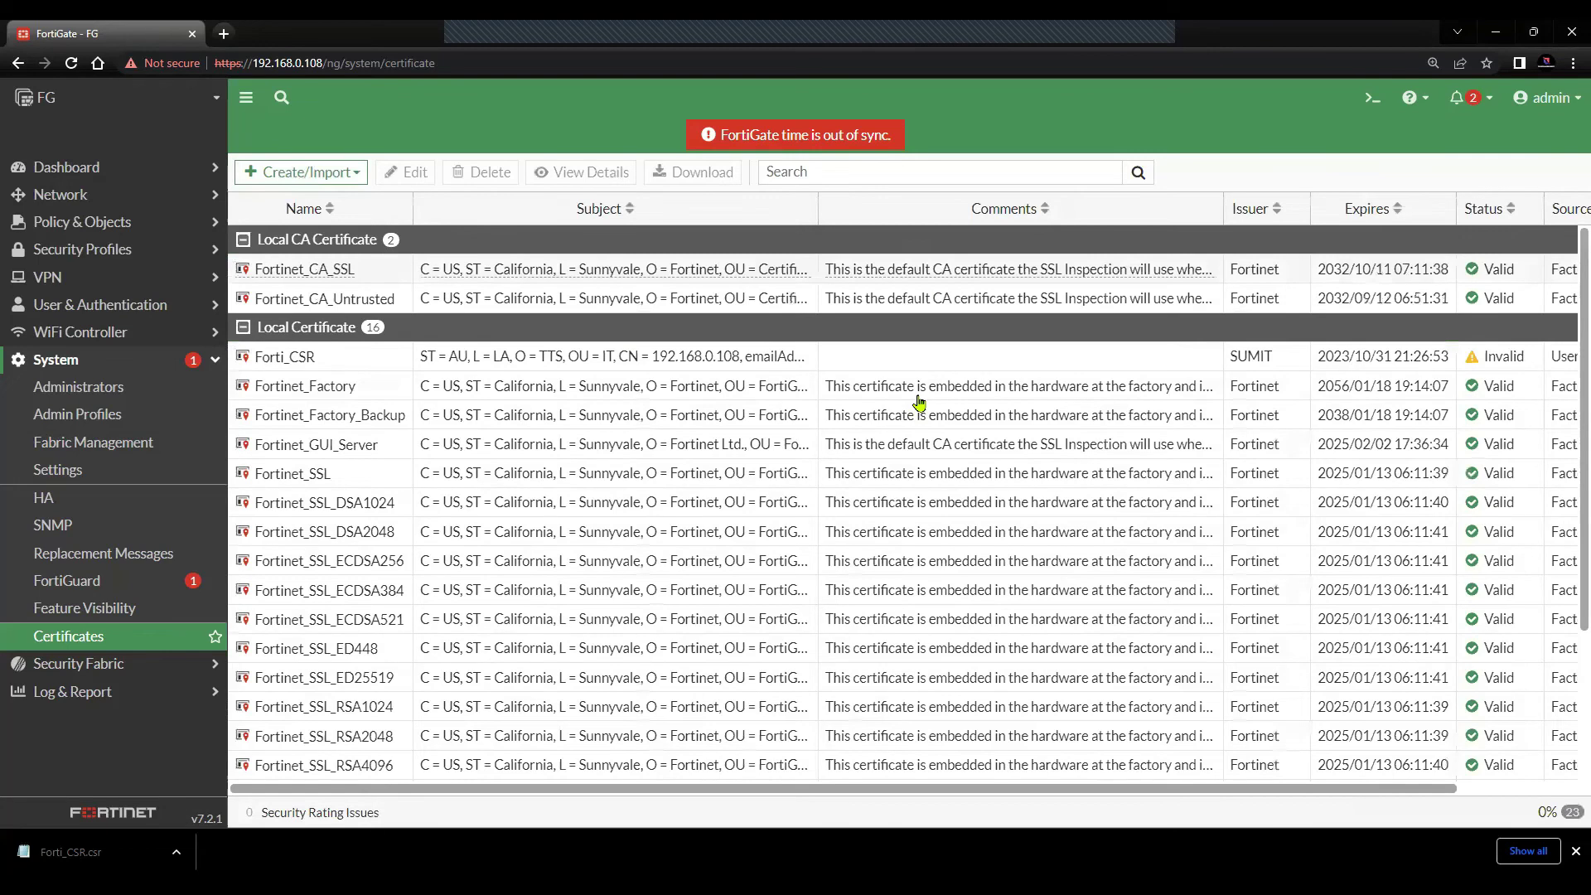
{"action": "scroll", "coordinate": [920, 402], "scroll_direction": "down", "scroll_amount": 2}
{"action": "scroll", "coordinate": [920, 402], "scroll_direction": "up", "scroll_amount": 2}
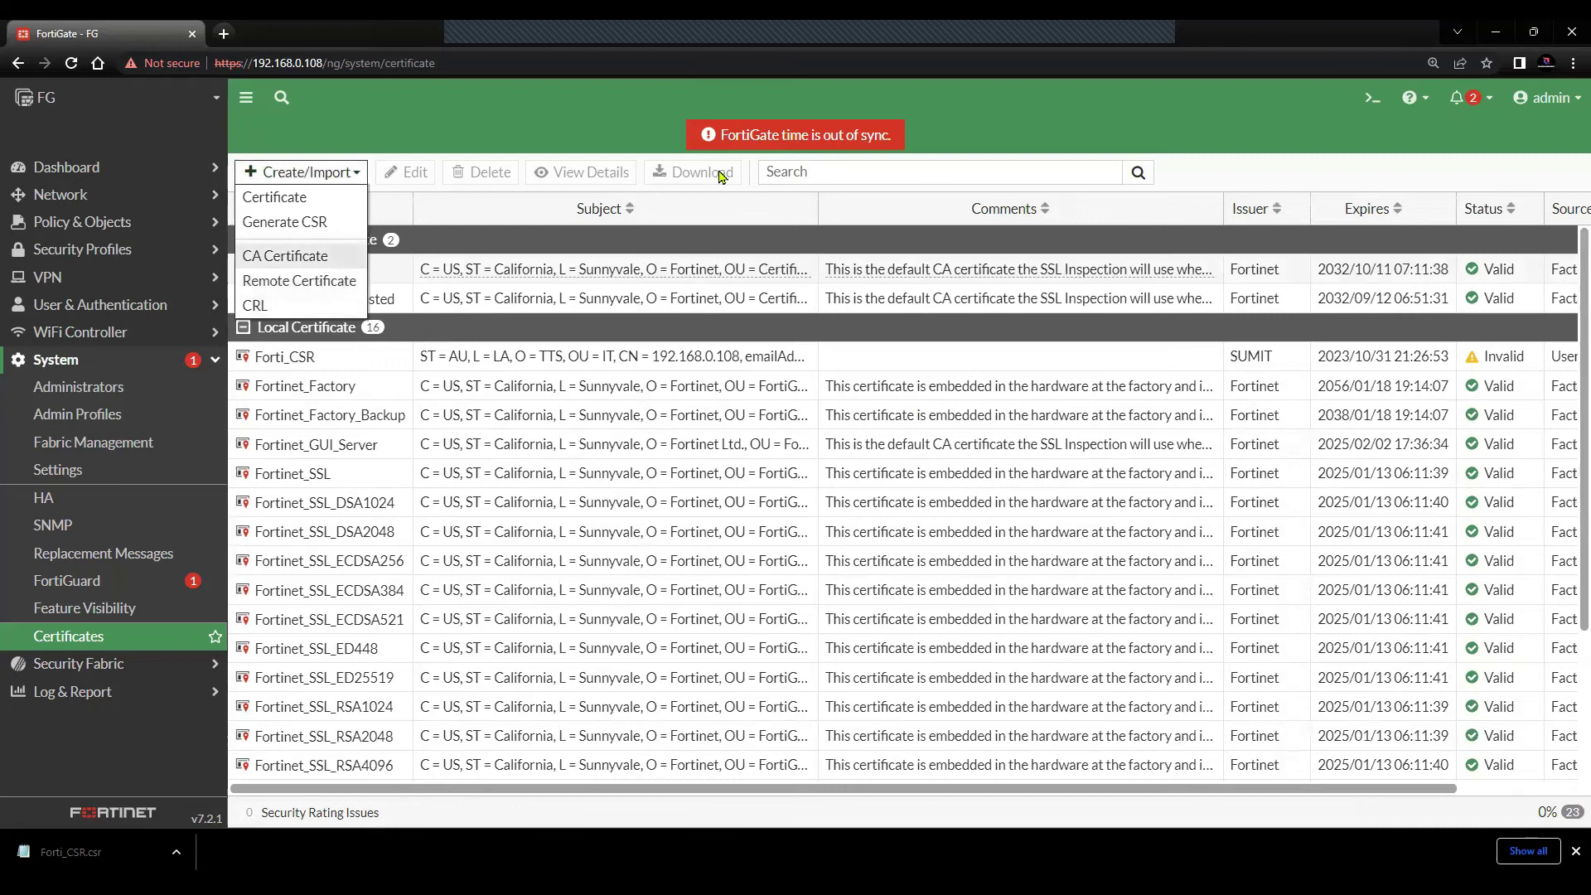
{"action": "left_click", "coordinate": [744, 232]}
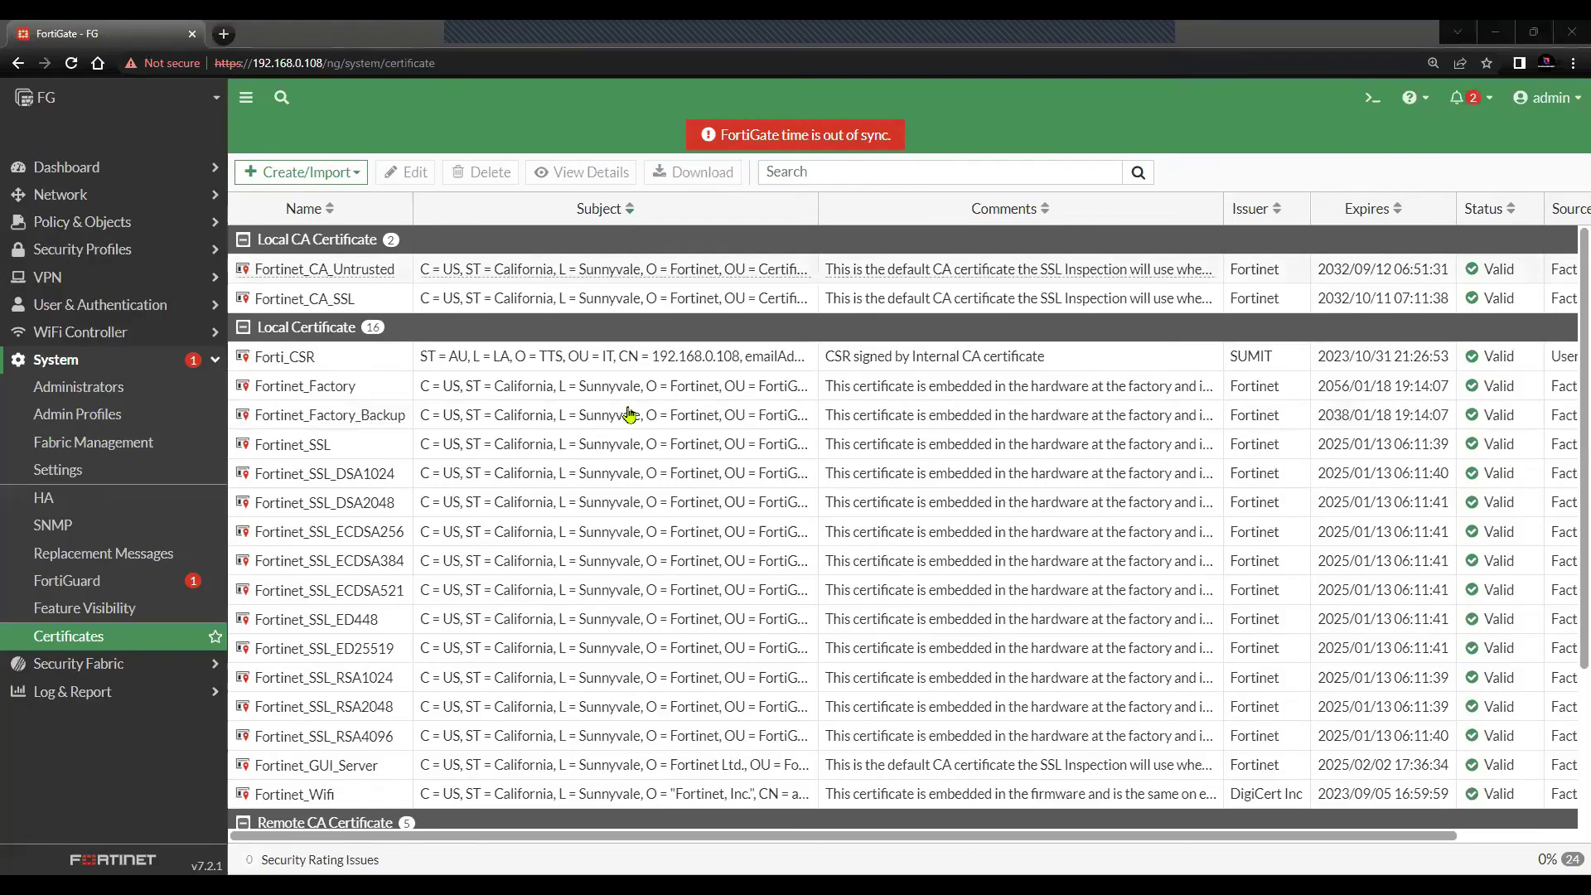
- Select CA_Cert_1 under Remote CA Certificates and review its user source and Valid status
{"action": "mouse_move", "coordinate": [630, 415]}
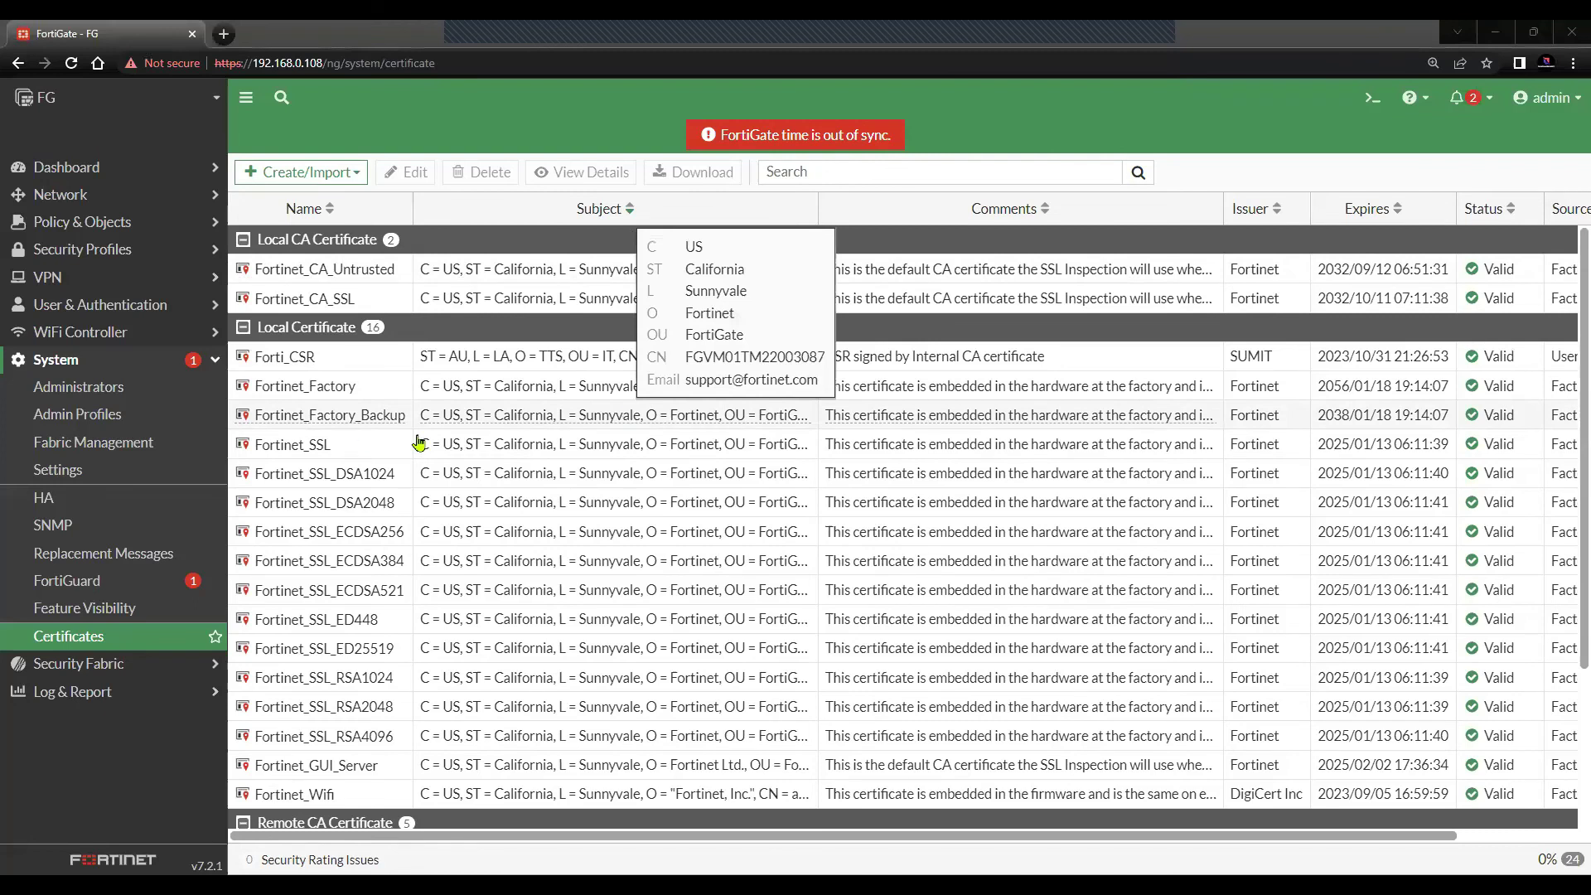
{"action": "scroll", "coordinate": [414, 445], "scroll_direction": "down", "scroll_amount": 3}
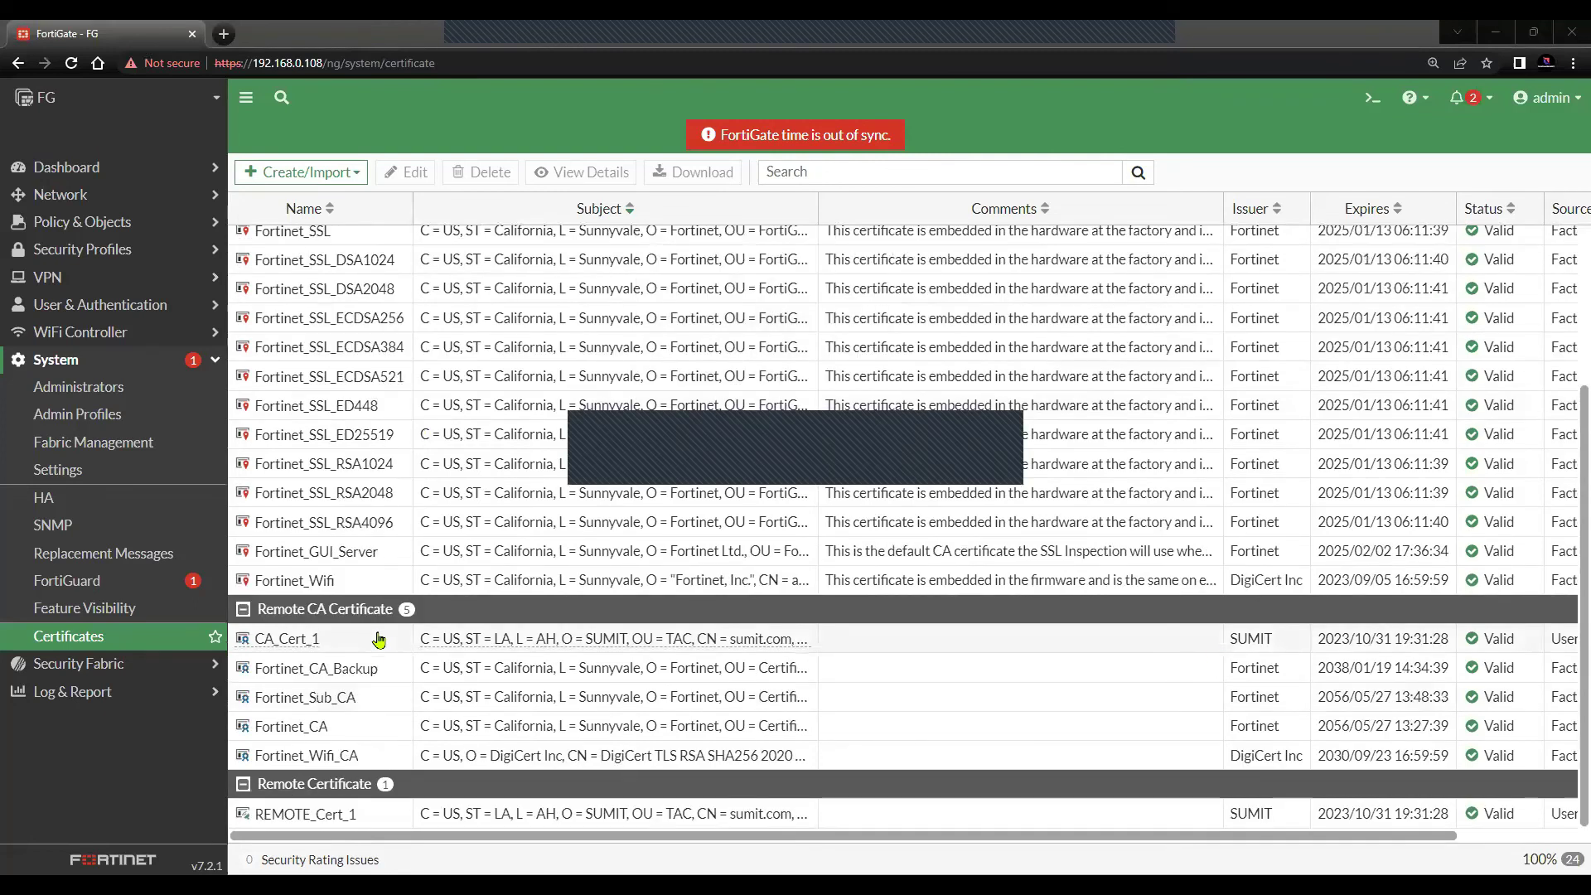
{"action": "left_click", "coordinate": [751, 639]}
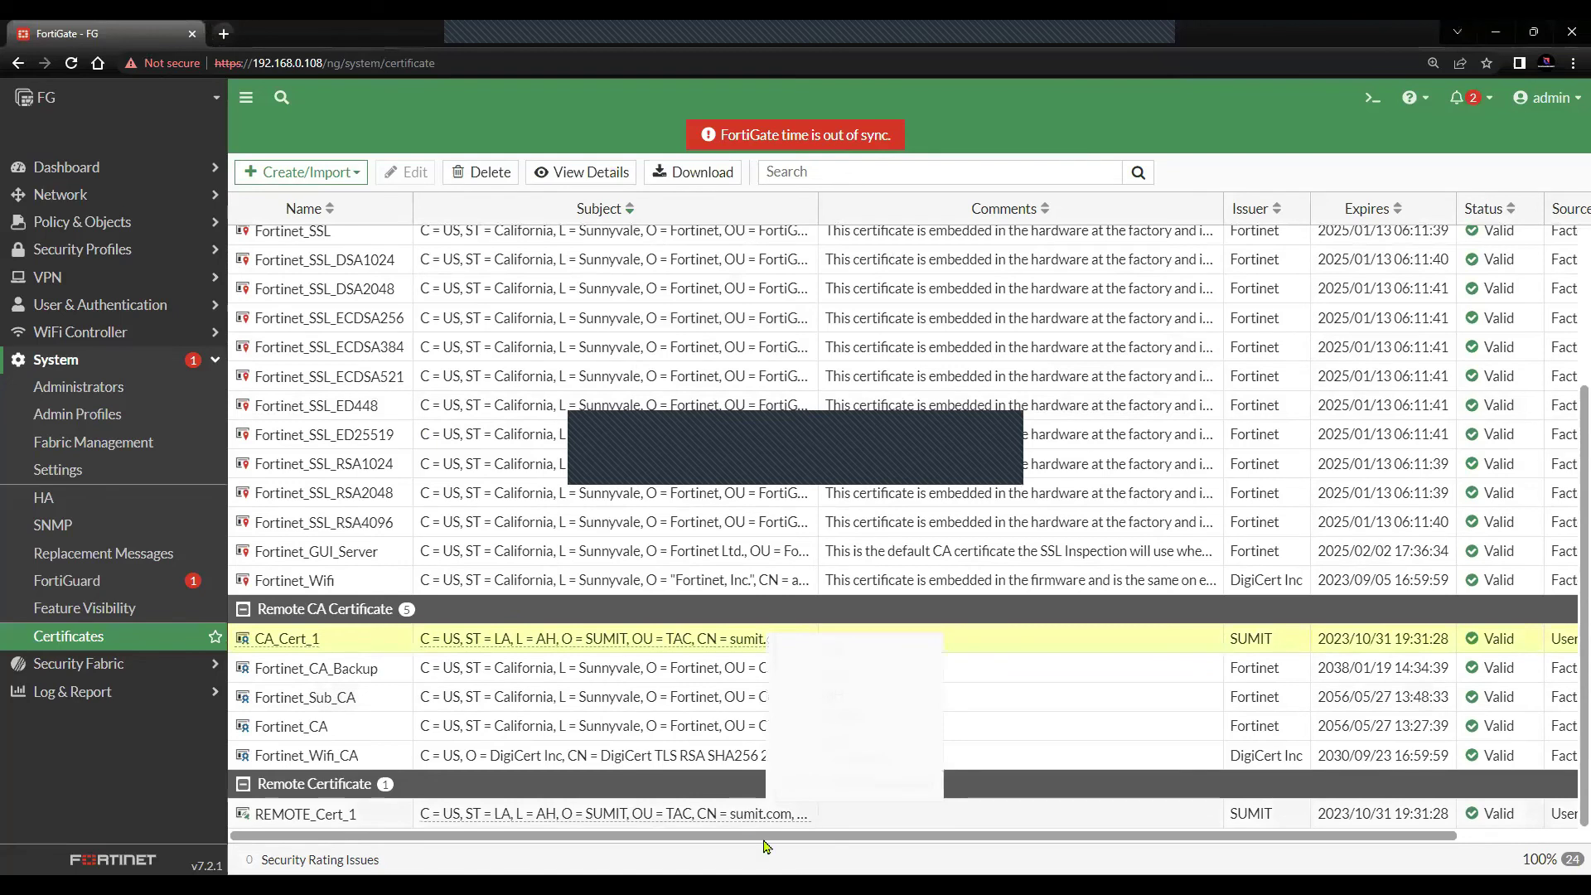
{"action": "scroll", "coordinate": [765, 839], "scroll_direction": "right", "scroll_amount": 2}
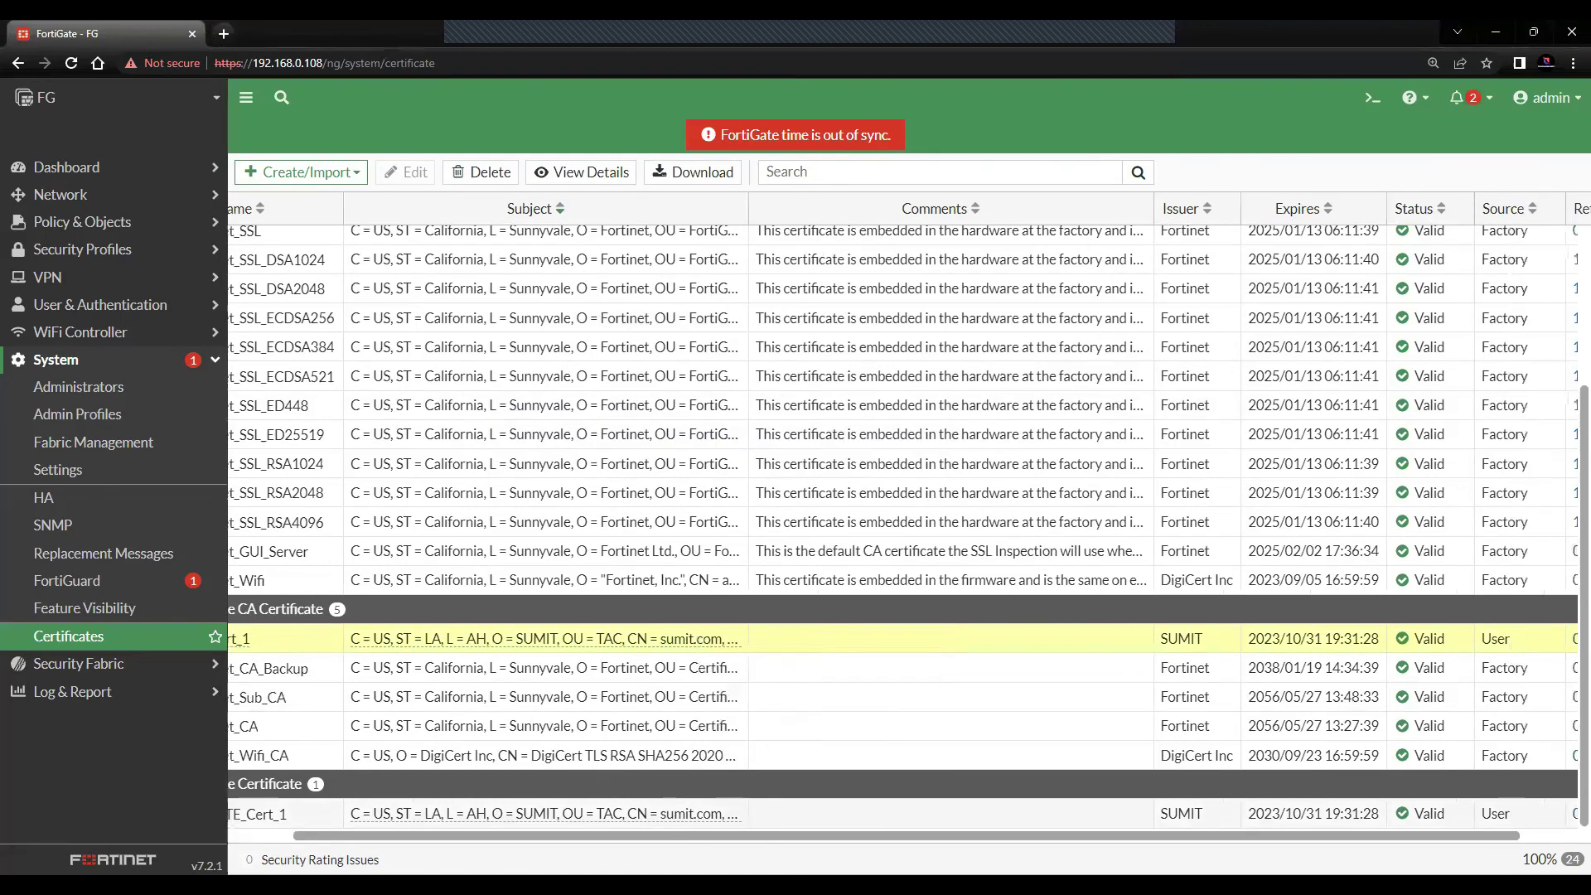
{"action": "scroll", "coordinate": [1175, 740], "scroll_direction": "right", "scroll_amount": 2}
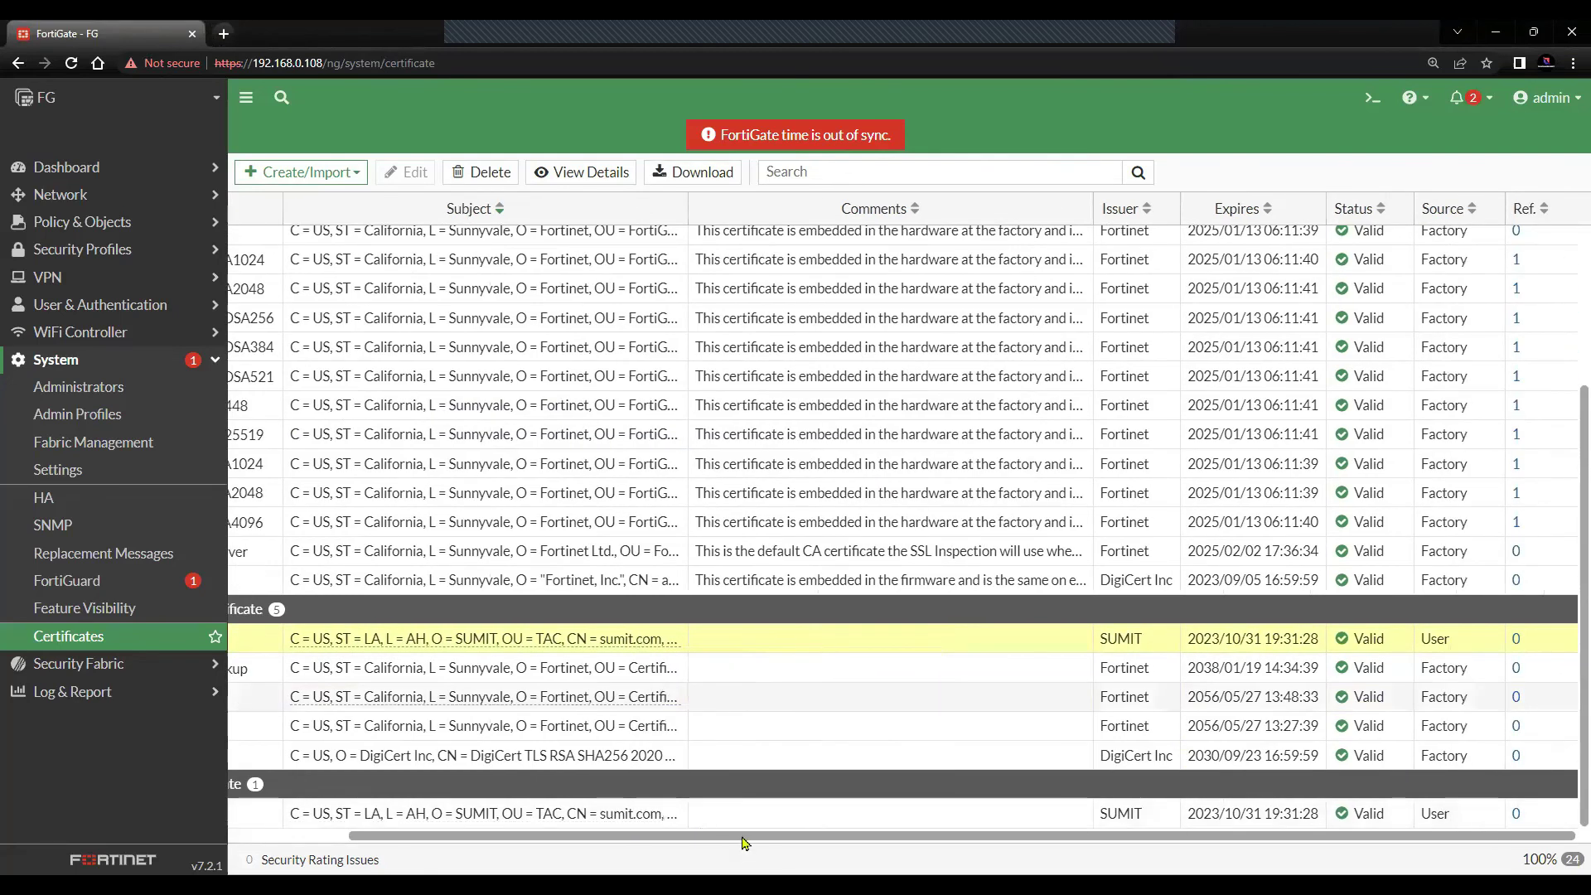
{"action": "scroll", "coordinate": [605, 788], "scroll_direction": "left", "scroll_amount": 4}
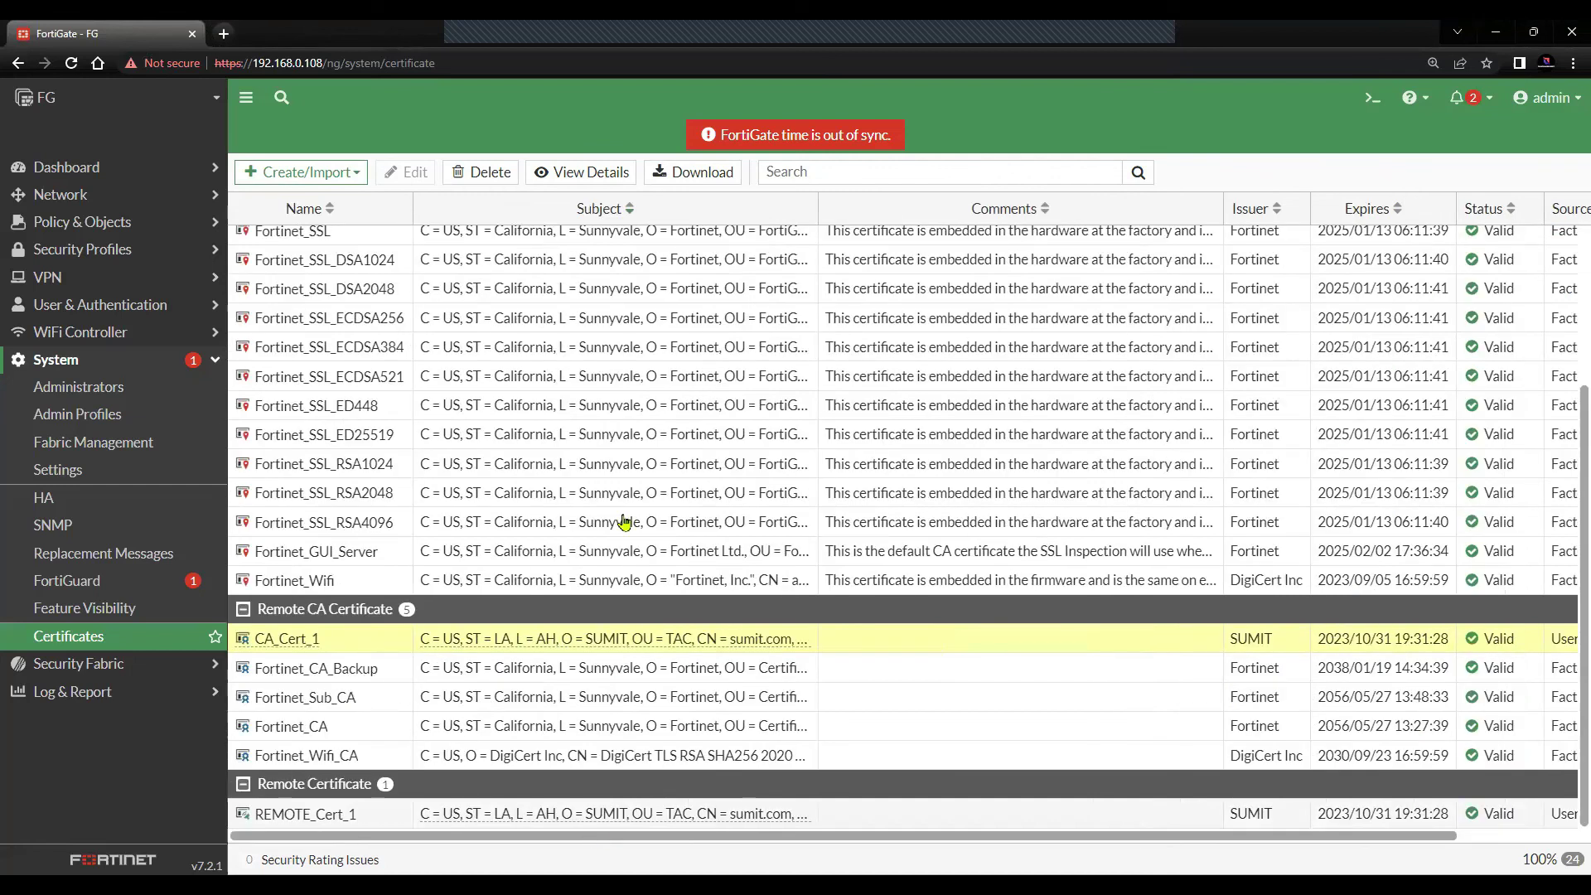
{"action": "scroll", "coordinate": [344, 368], "scroll_direction": "up", "scroll_amount": 3}
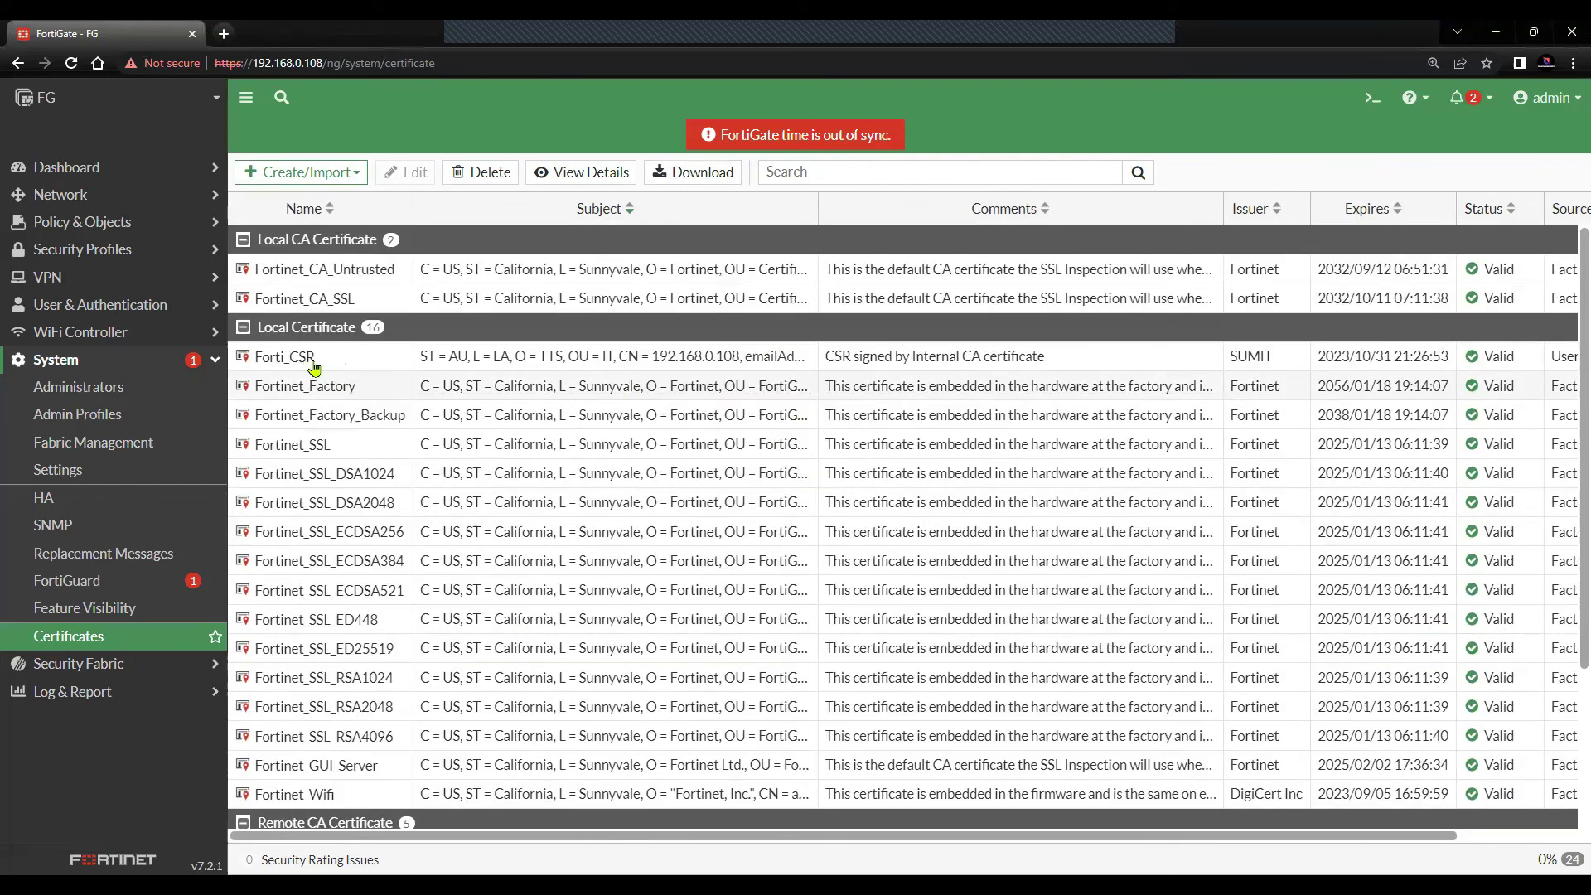
{"action": "left_click_drag", "start_coordinate": [288, 364], "coordinate": [315, 365]}
{"action": "double_click", "coordinate": [314, 366]}
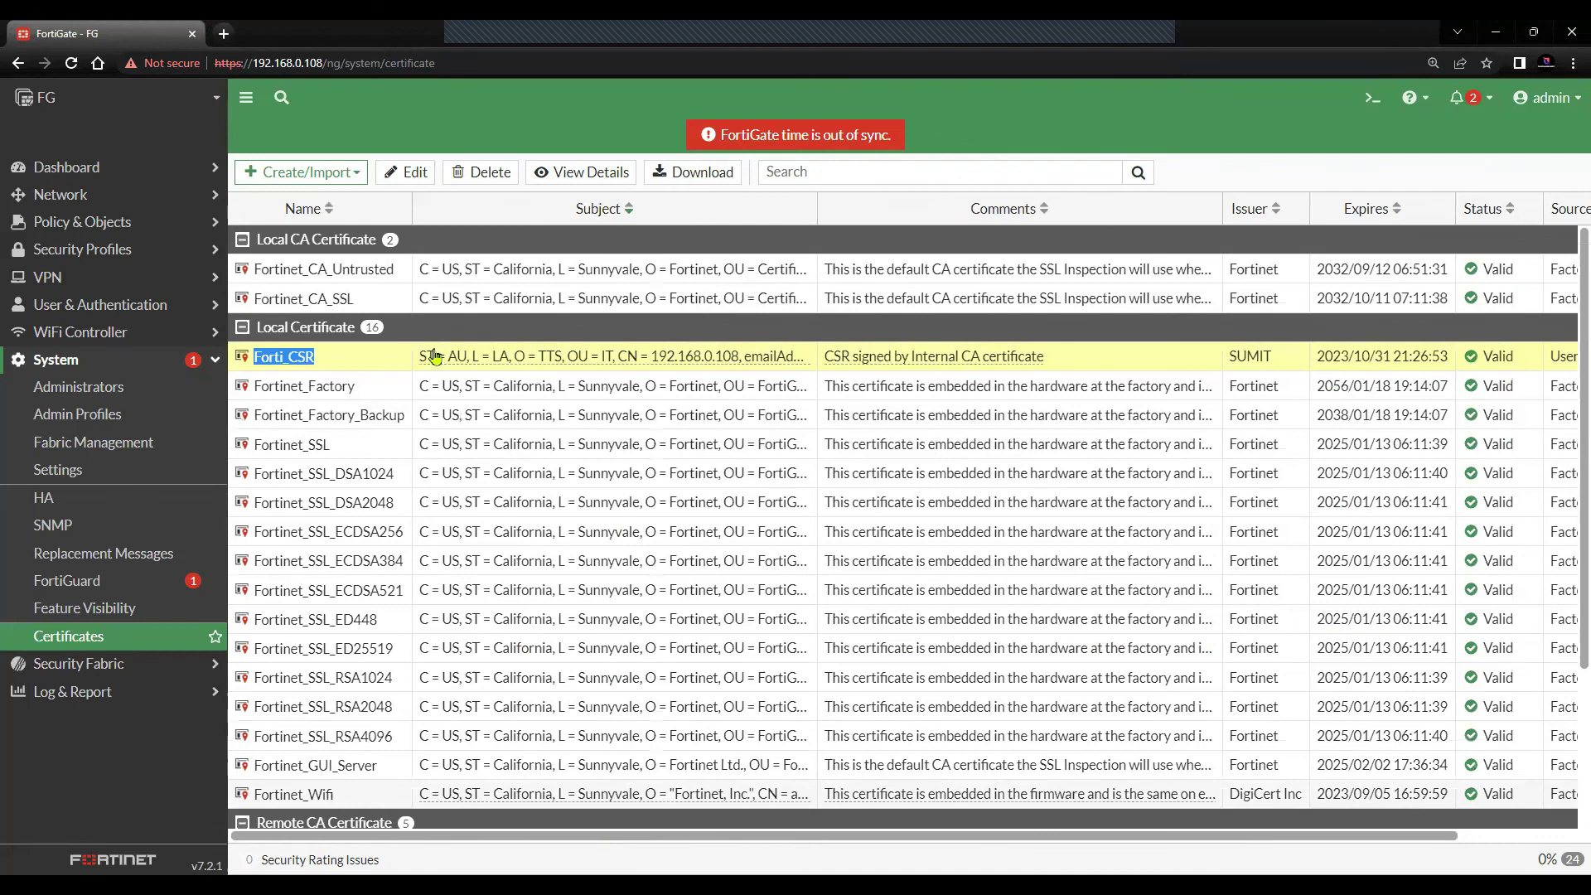
{"action": "left_click", "coordinate": [321, 365]}
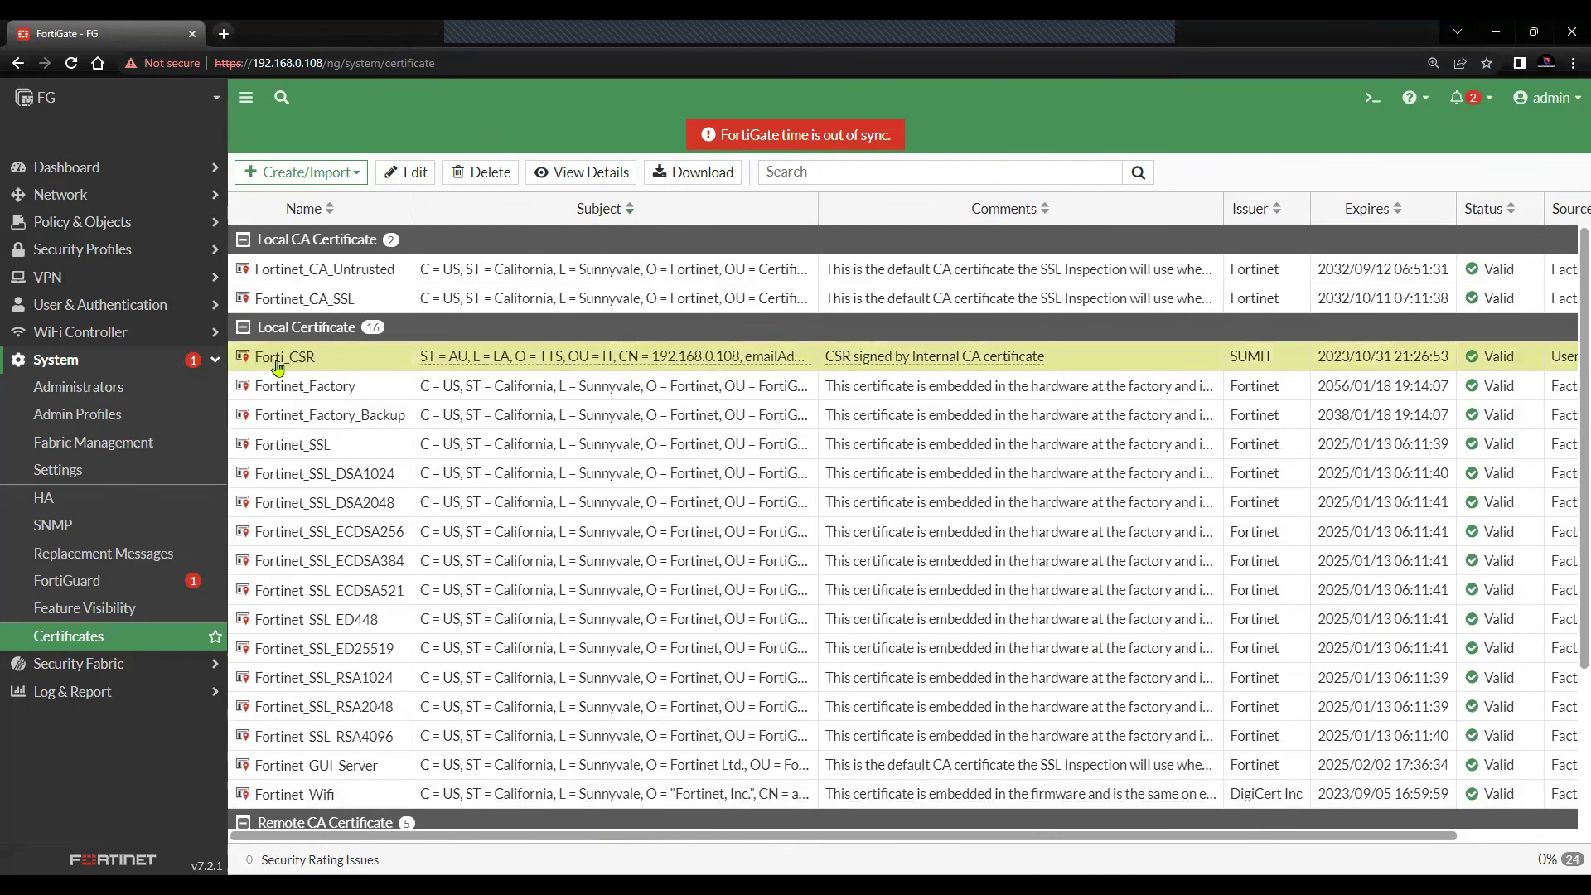